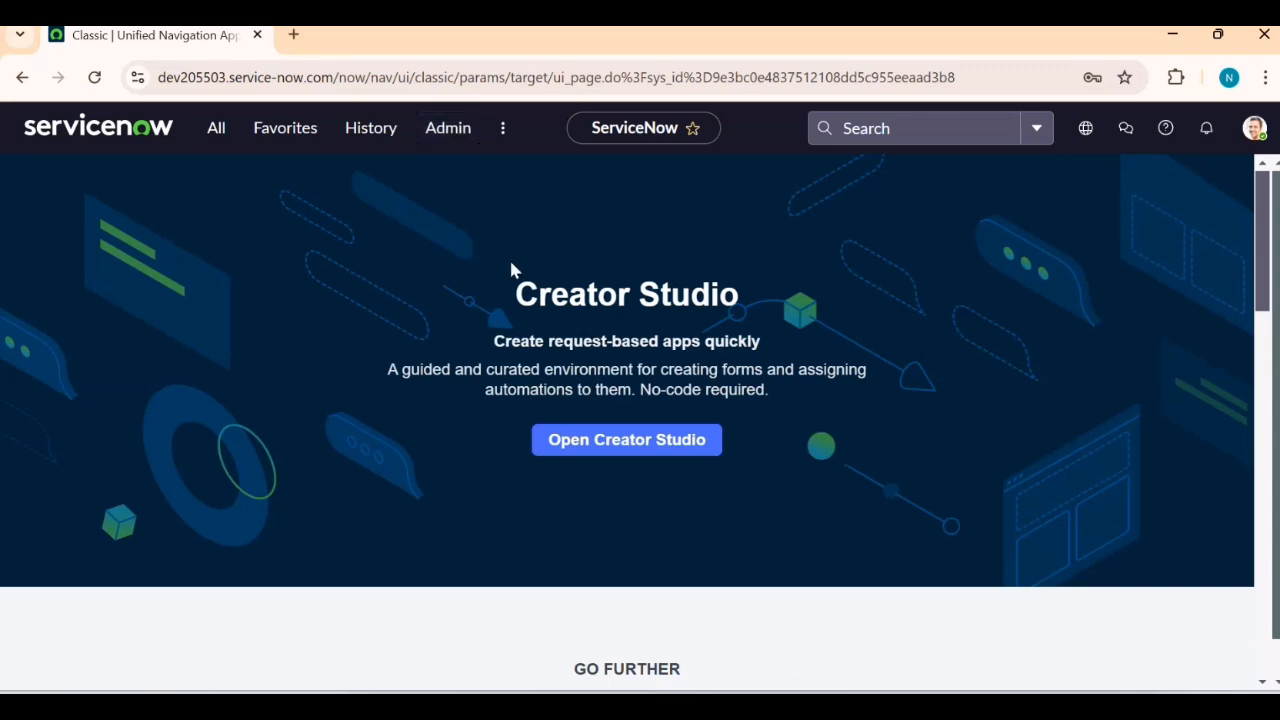
# Search the application navigator for "ui b" and open UI Builder
pyautogui.click(226, 148)
pyautogui.write('ui b')
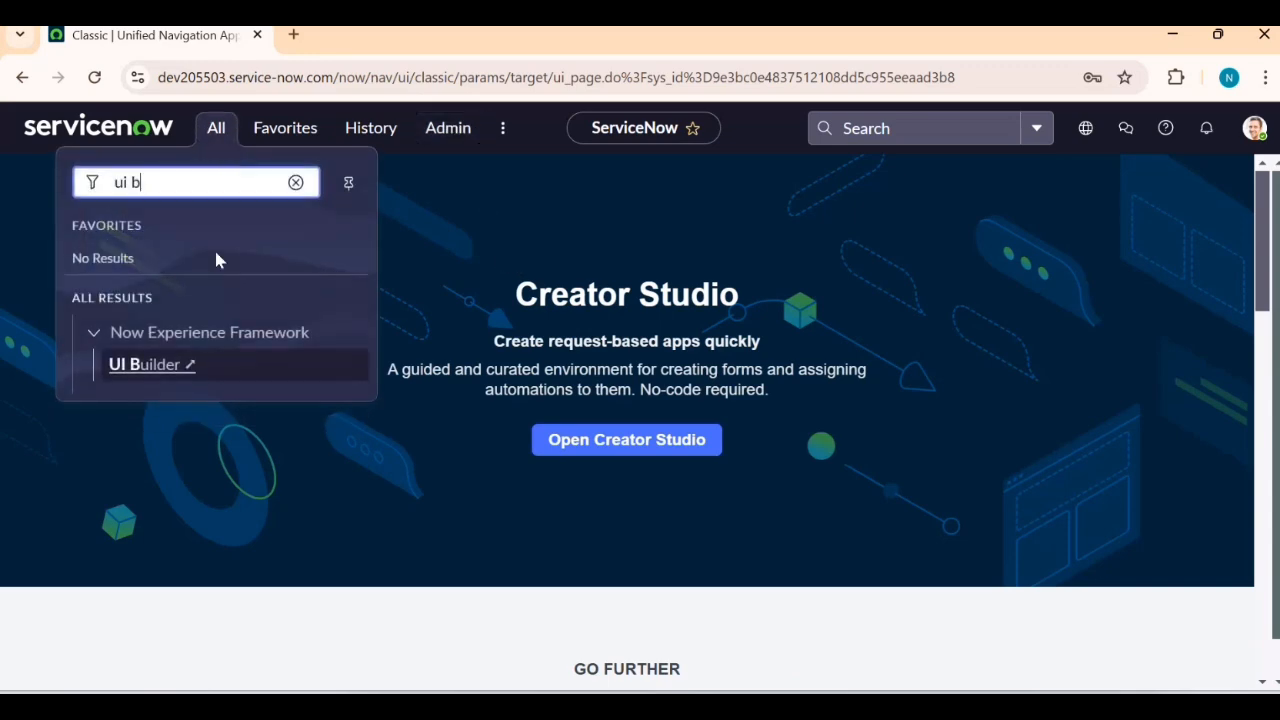
pyautogui.click(177, 368)
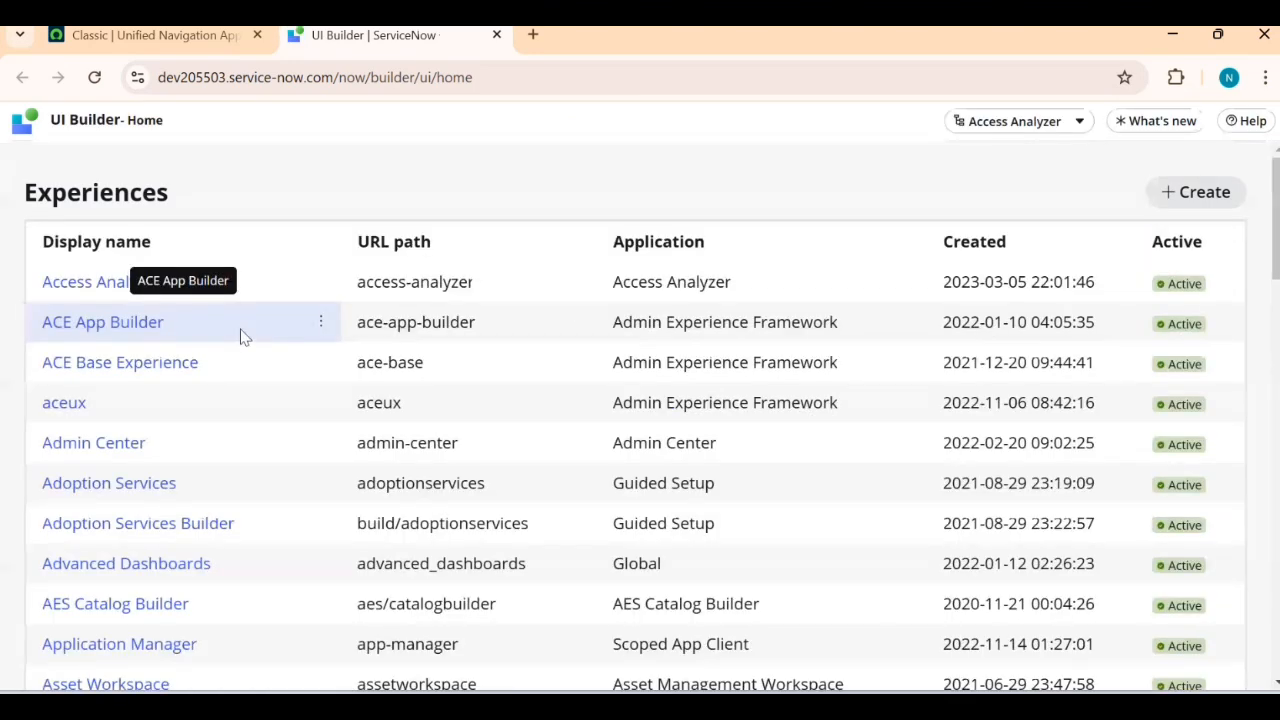
# Create an experience named "test" using the Workspace App Shell, and open it for editing
pyautogui.click(1205, 193)
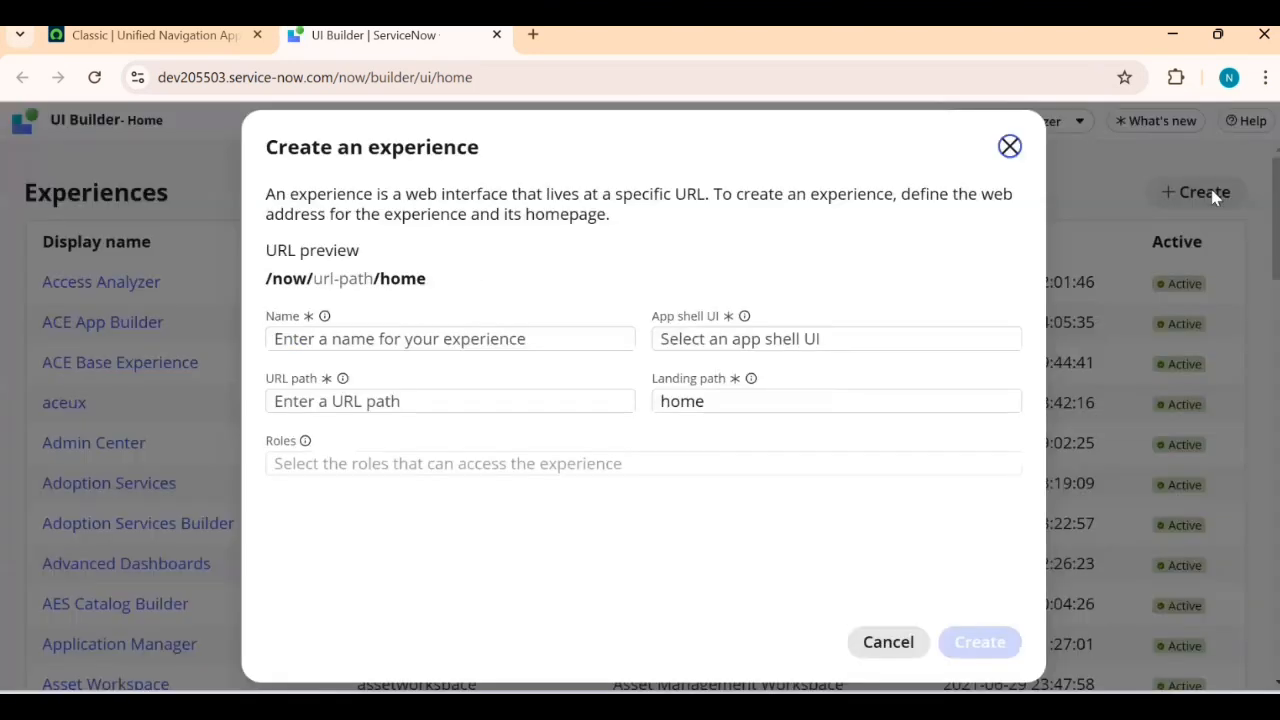
pyautogui.click(410, 342)
pyautogui.write('test')
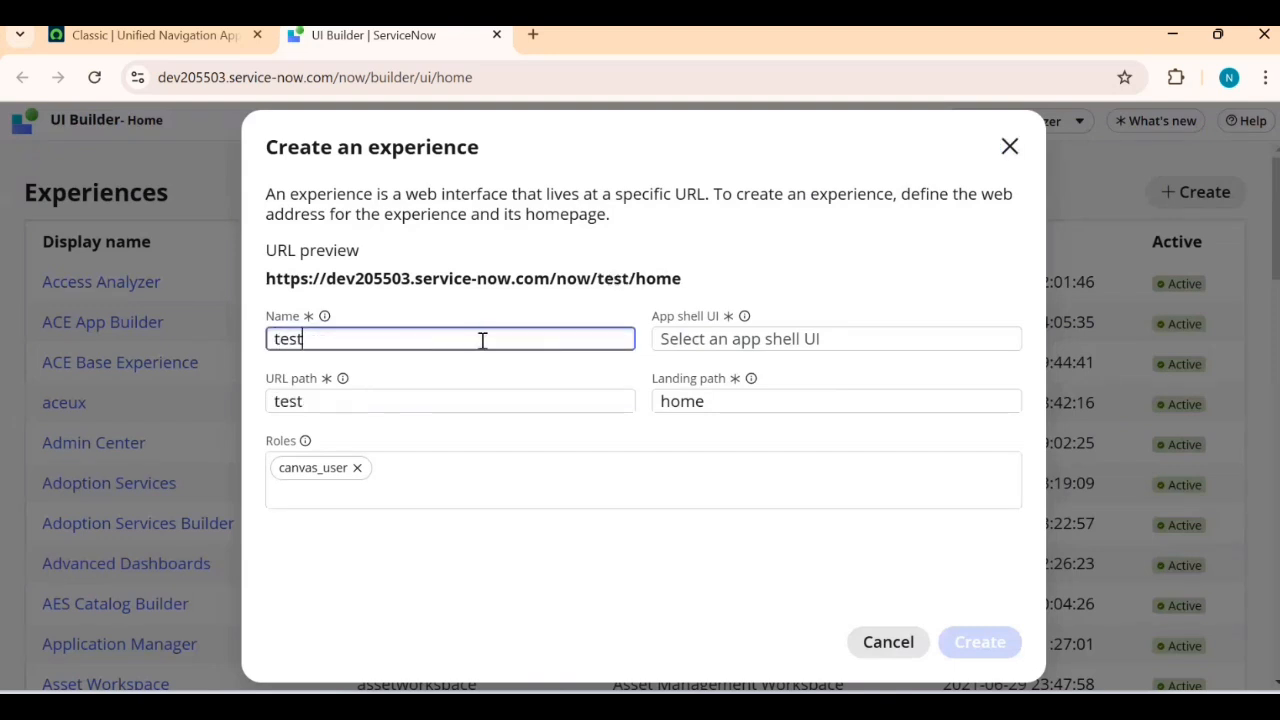
pyautogui.click(564, 431)
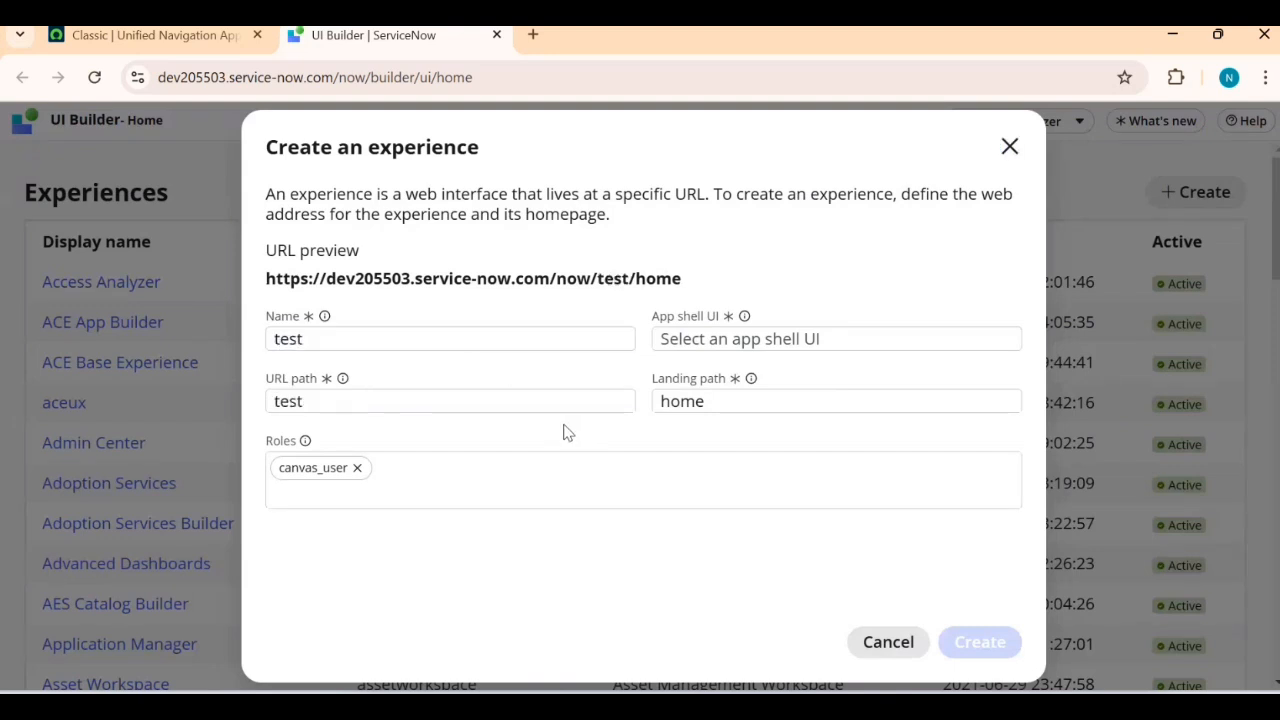
pyautogui.click(762, 341)
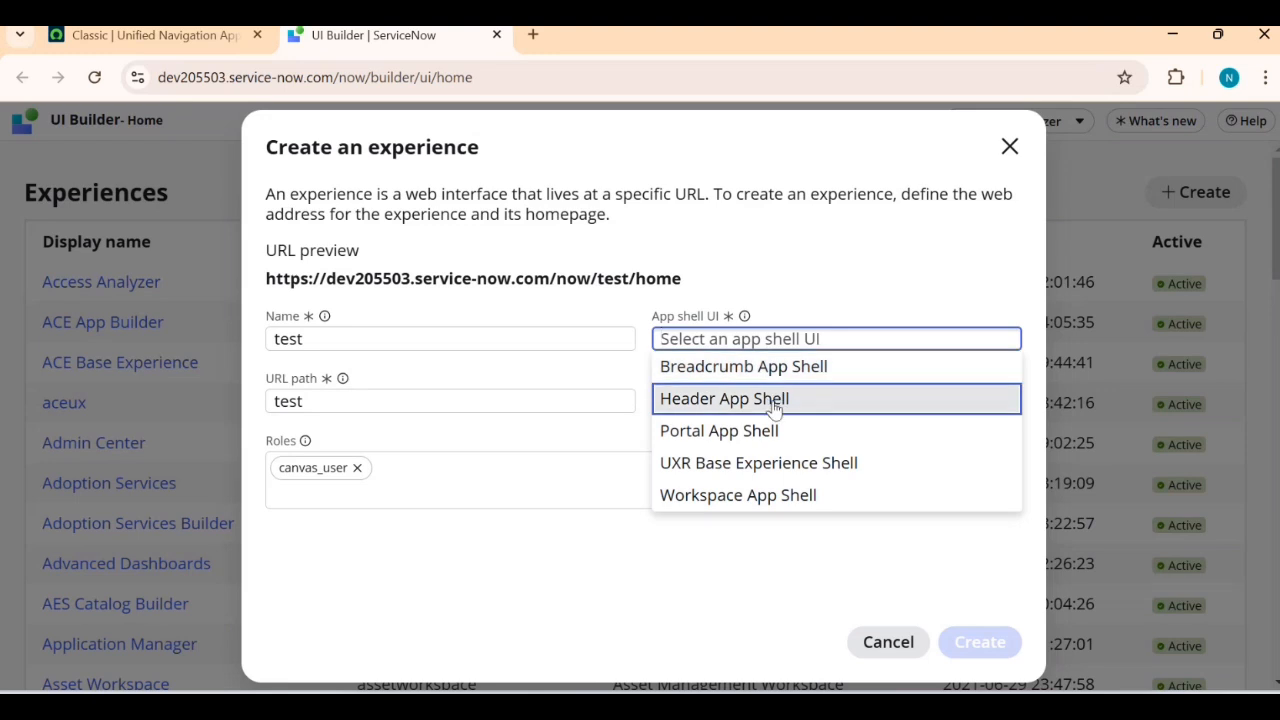
pyautogui.click(788, 495)
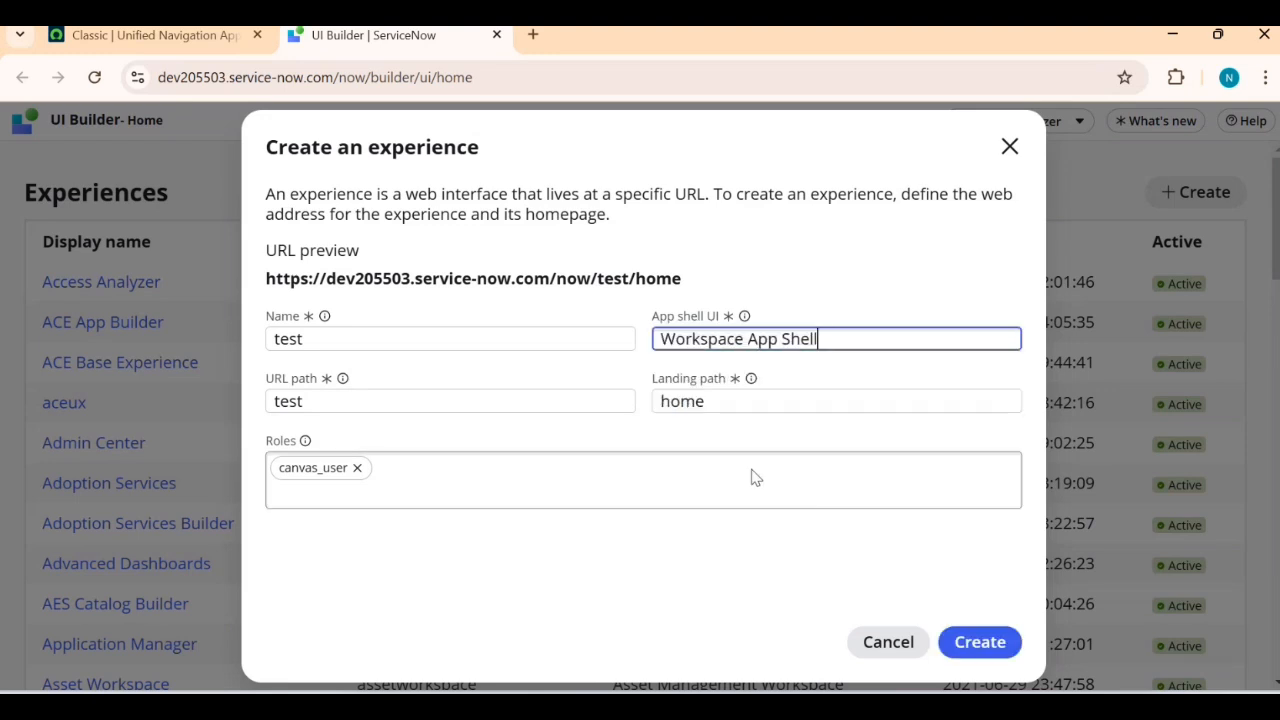
pyautogui.click(559, 604)
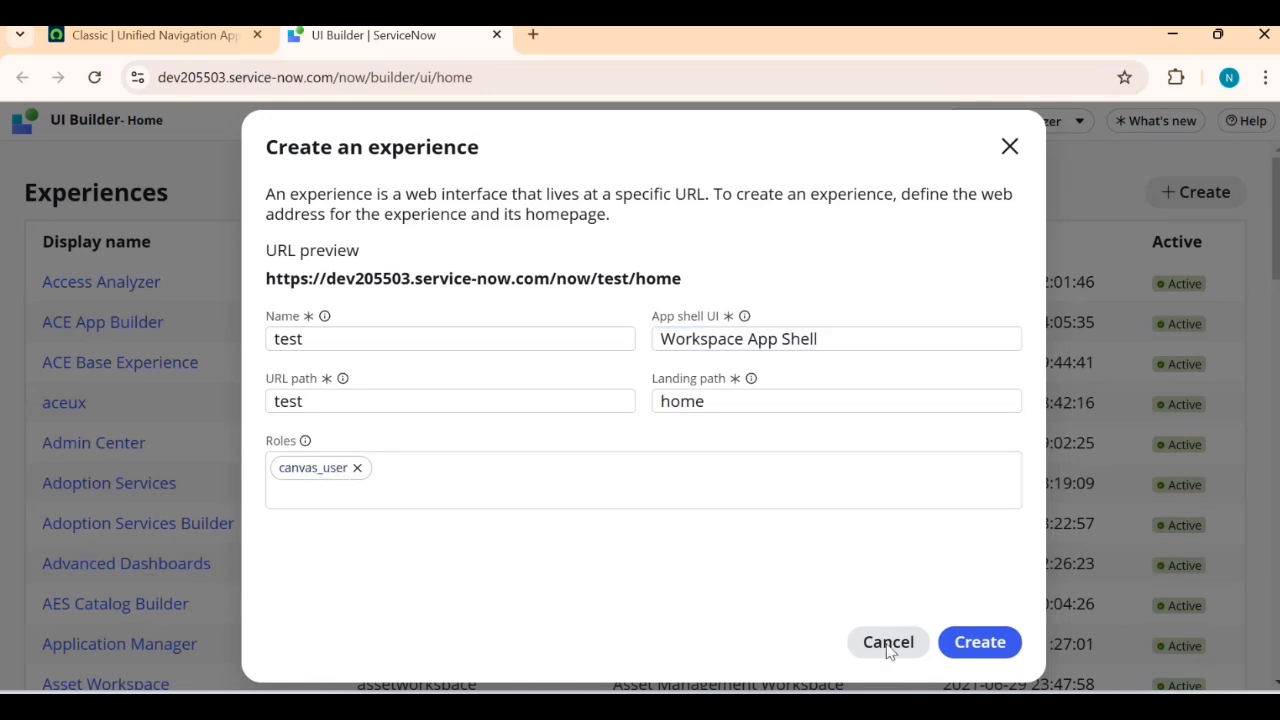
pyautogui.click(979, 645)
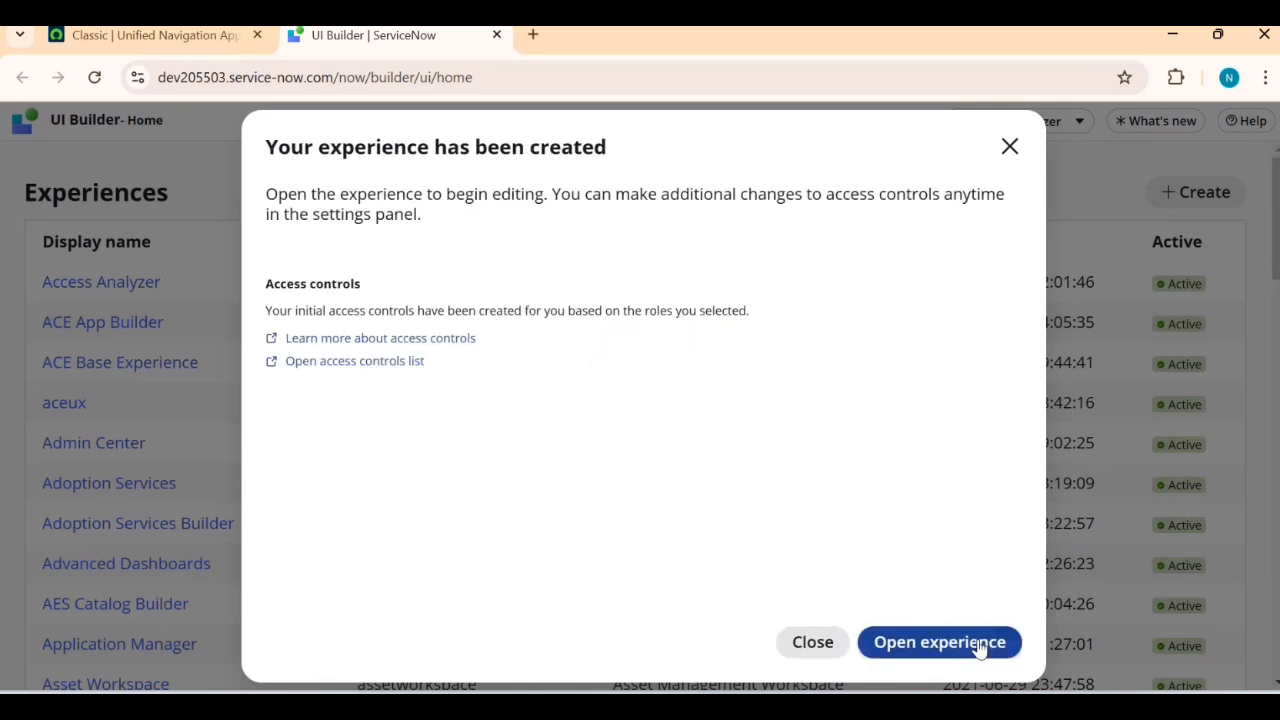
pyautogui.click(981, 645)
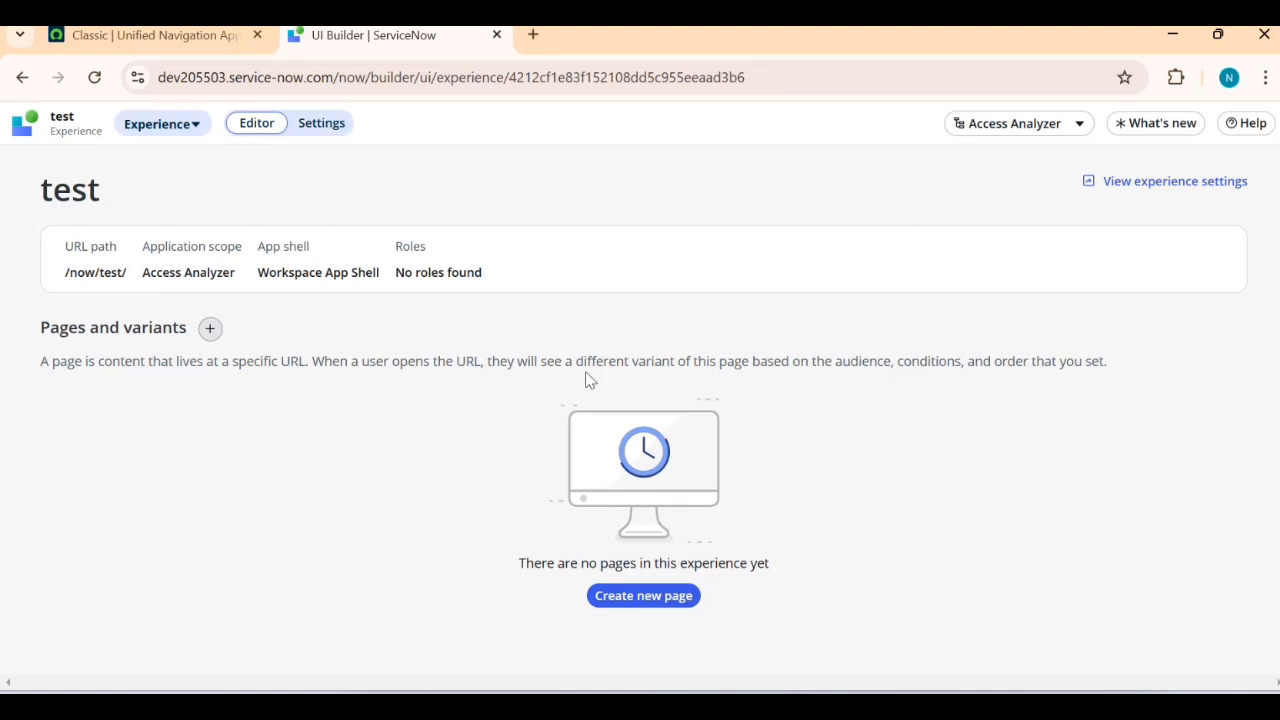
# Return to the main ServiceNow page, search the navigator for "app", launch App Engine Studio and dismiss its welcome message
pyautogui.click(186, 42)
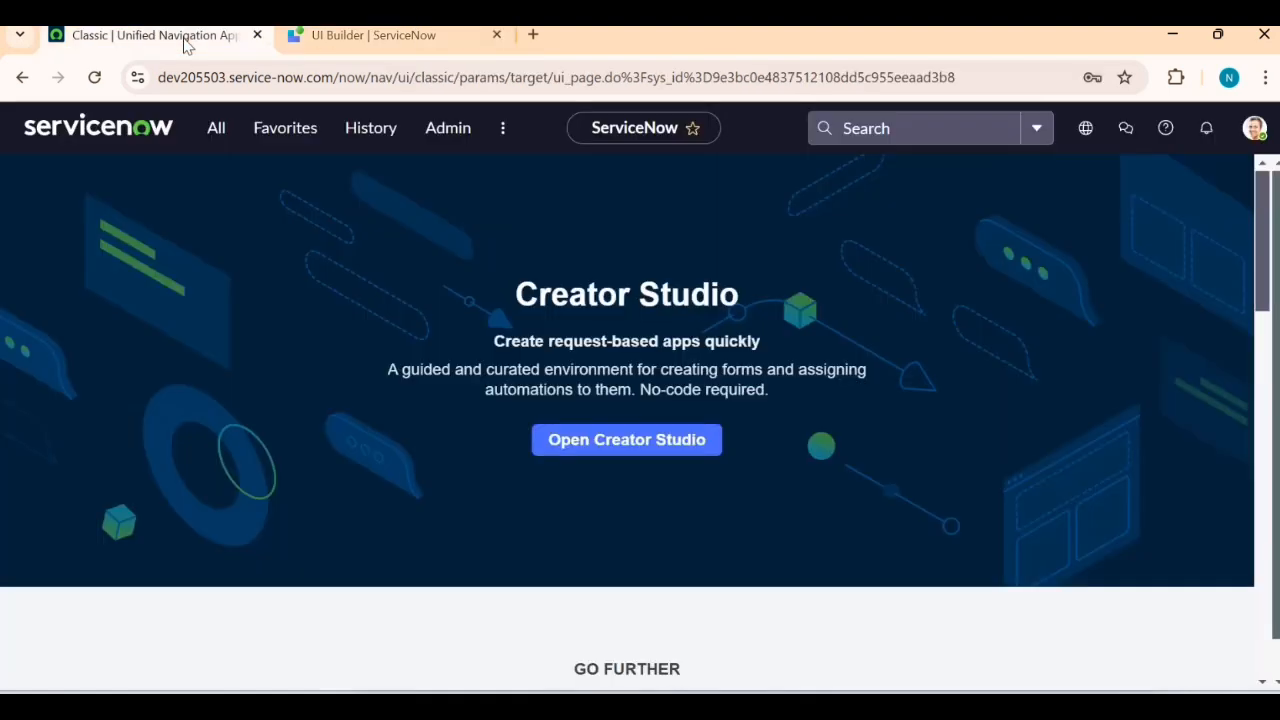
pyautogui.click(207, 128)
pyautogui.tripleClick(168, 185)
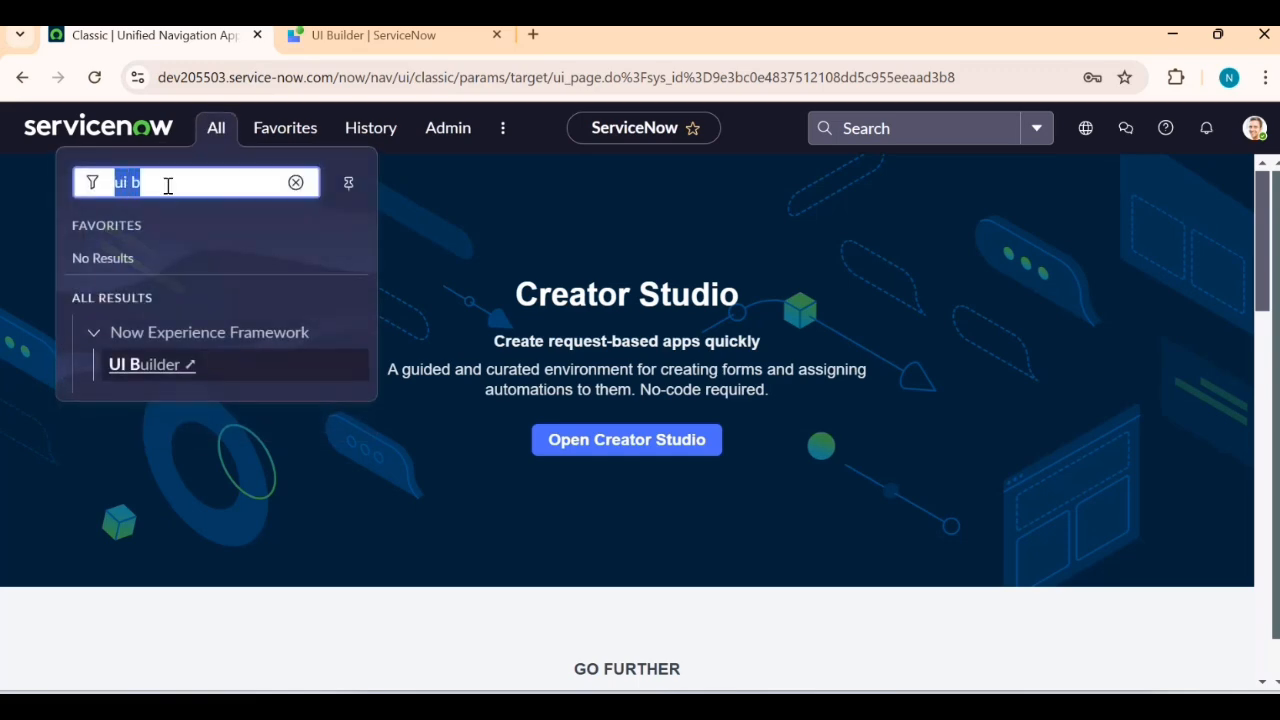
pyautogui.write('app')
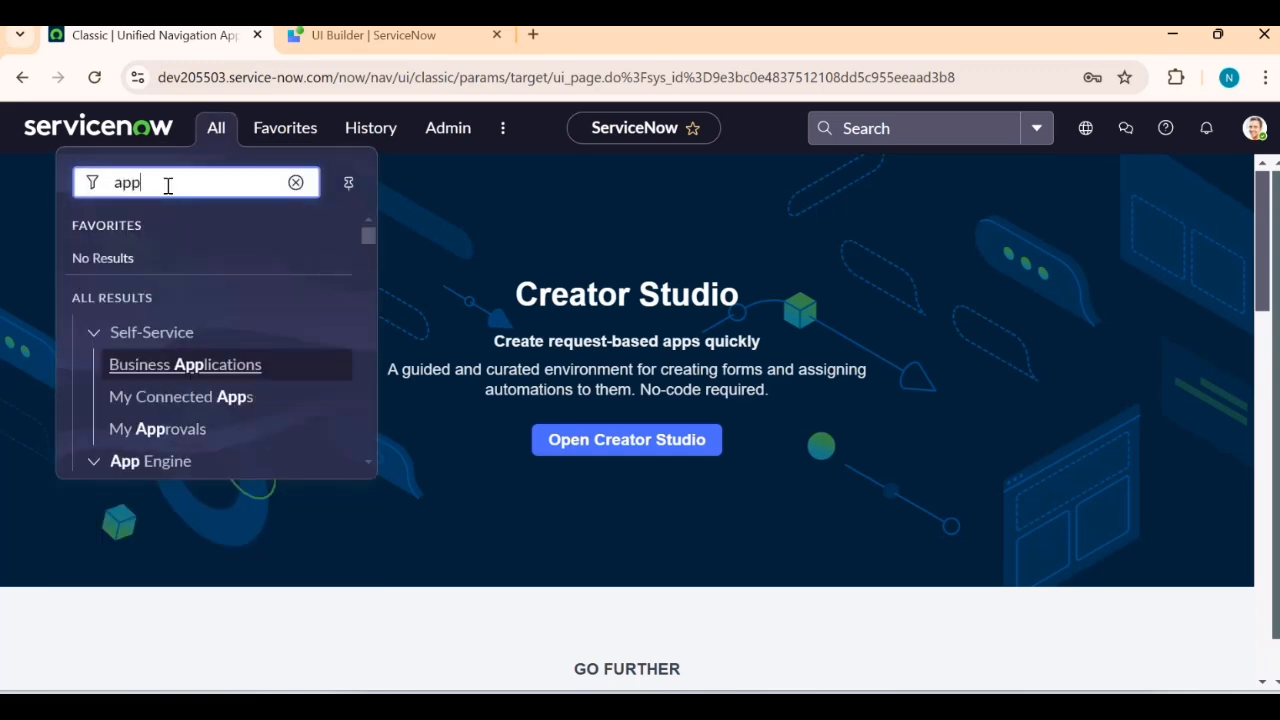
pyautogui.scroll(-1, 188, 390)
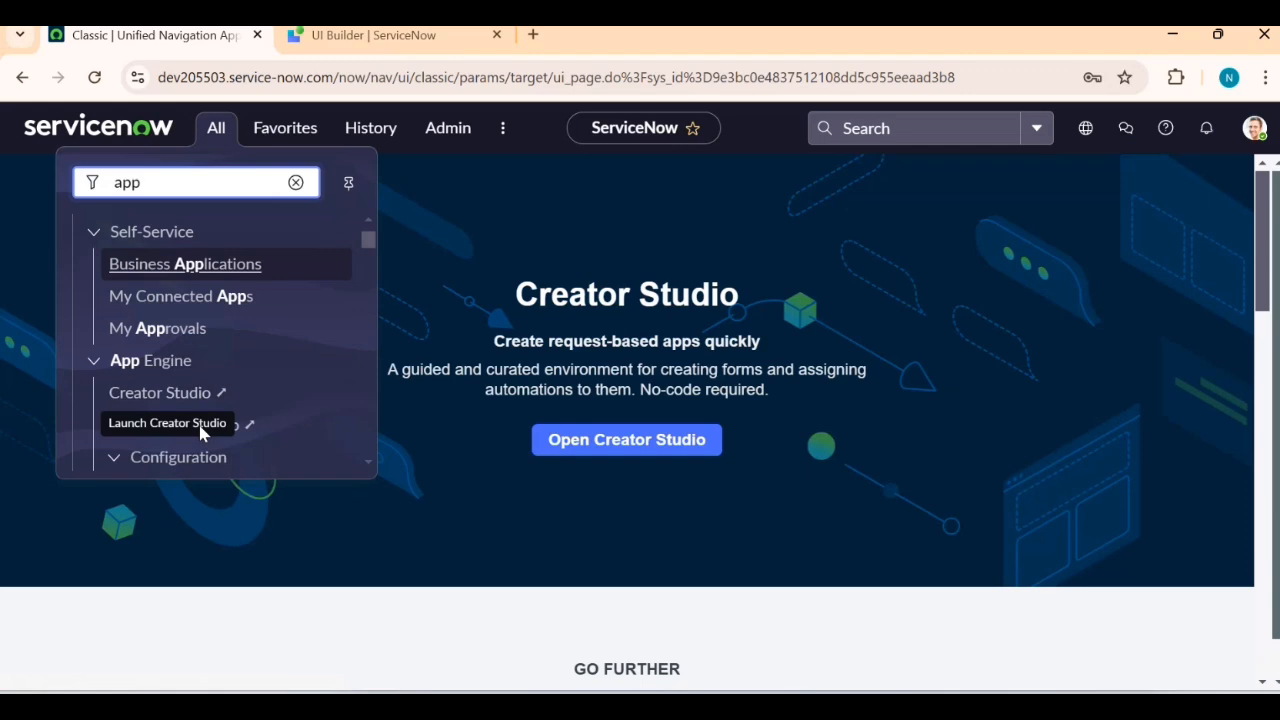
pyautogui.click(200, 430)
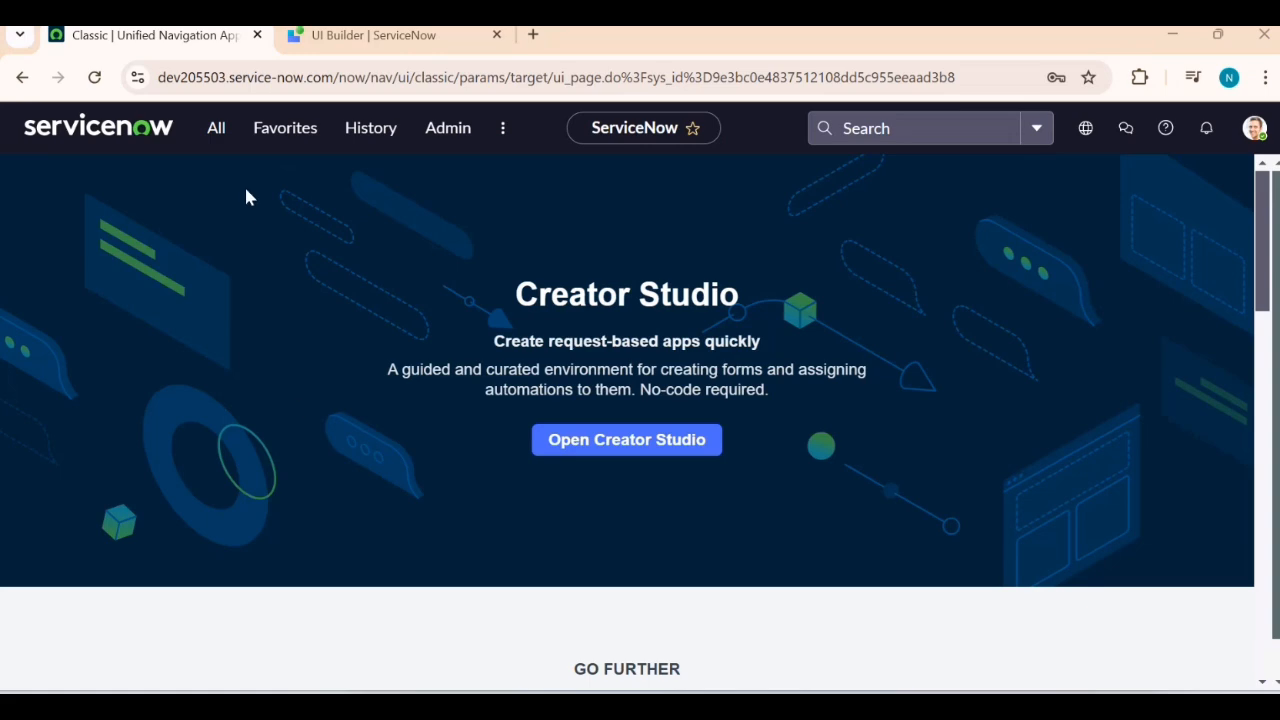
pyautogui.click(218, 130)
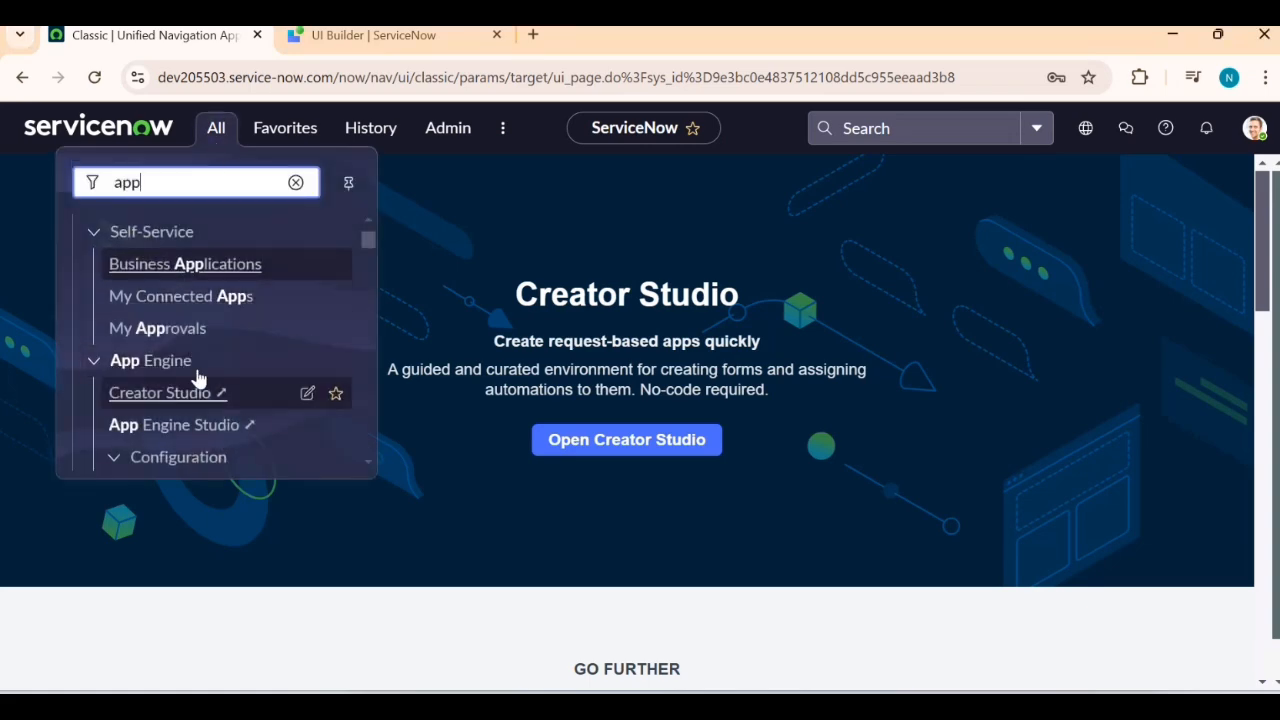
pyautogui.click(178, 428)
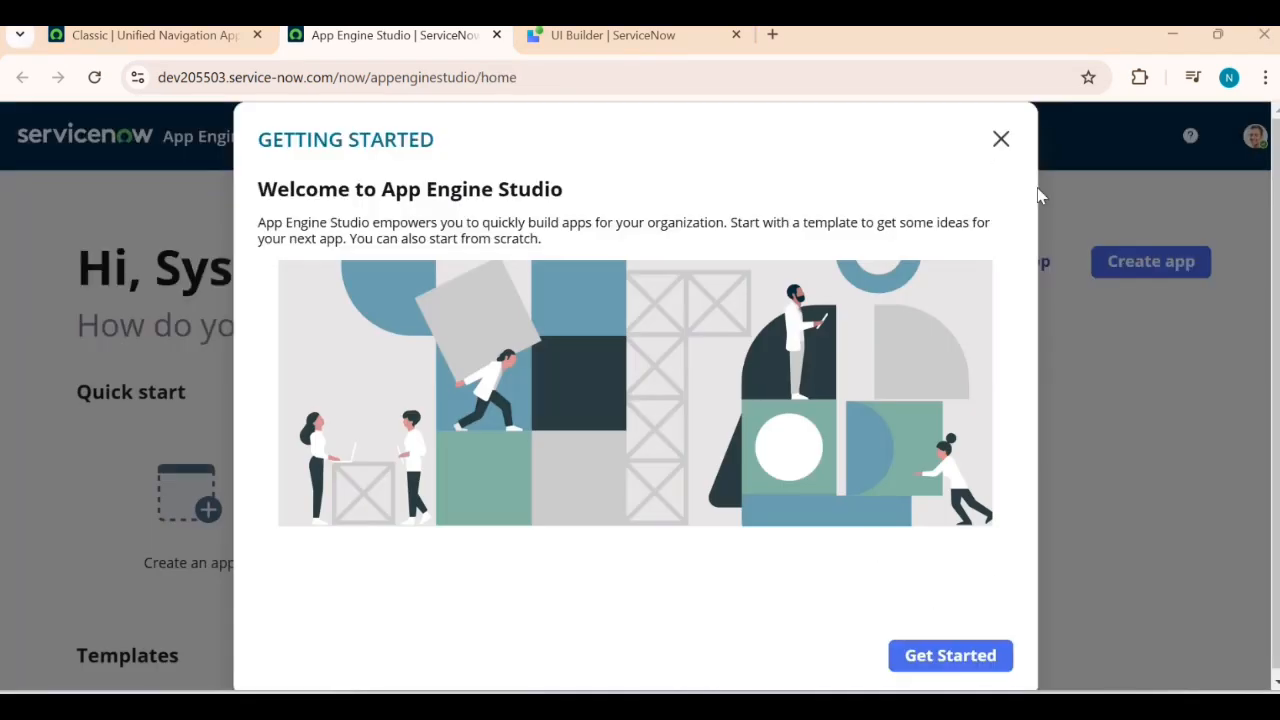
pyautogui.click(1001, 139)
# Look over the App Engine Studio quick start options, the app templates and the My Apps page
pyautogui.scroll(-4, 608, 389)
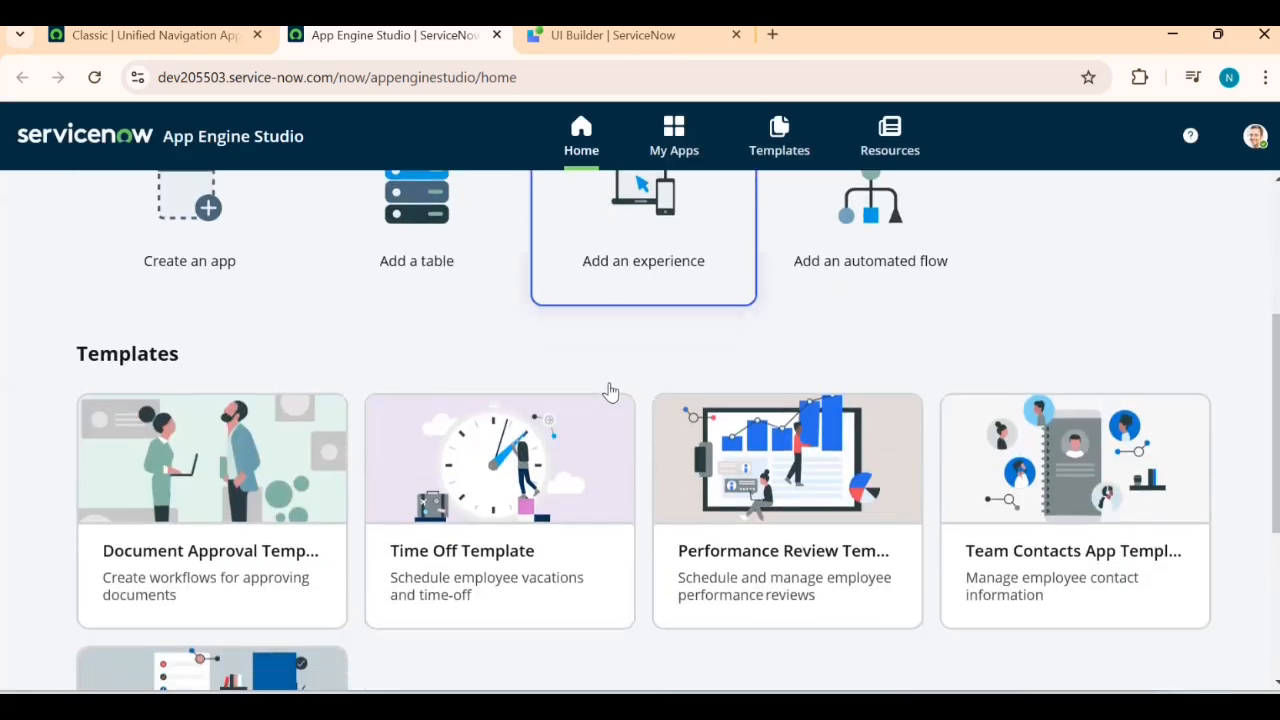
pyautogui.scroll(-2, 605, 398)
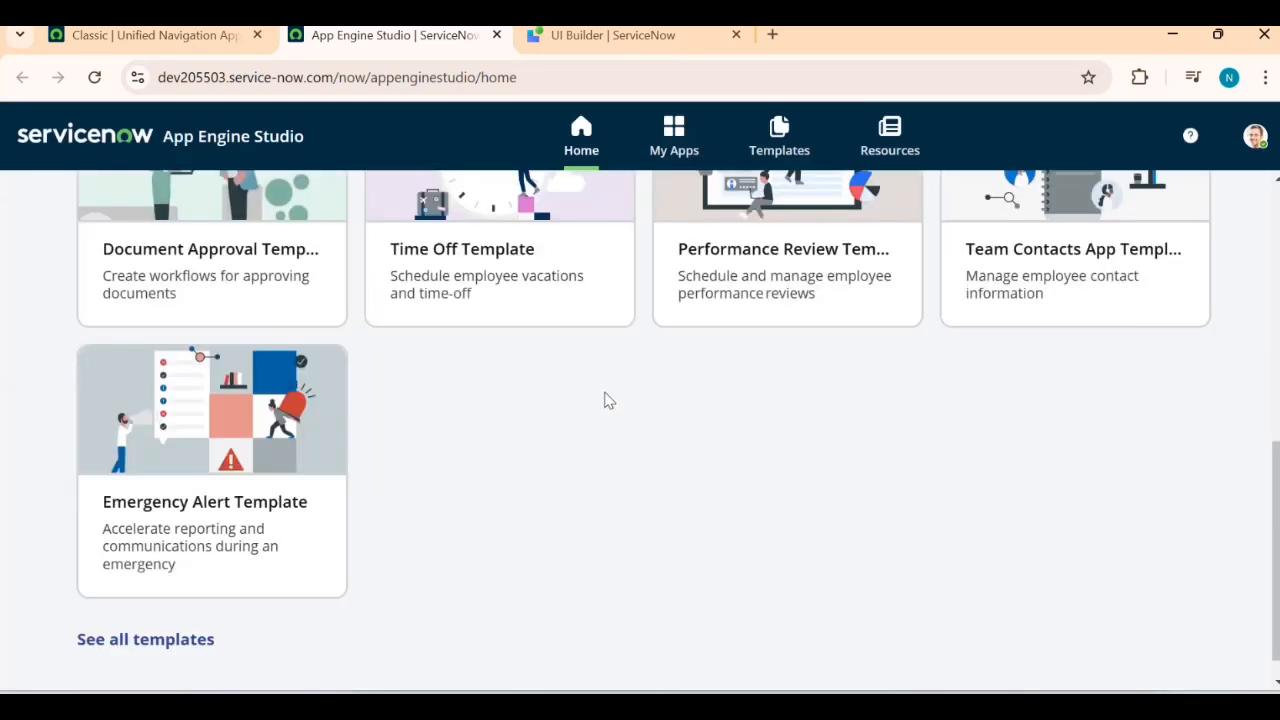
pyautogui.scroll(5, 605, 400)
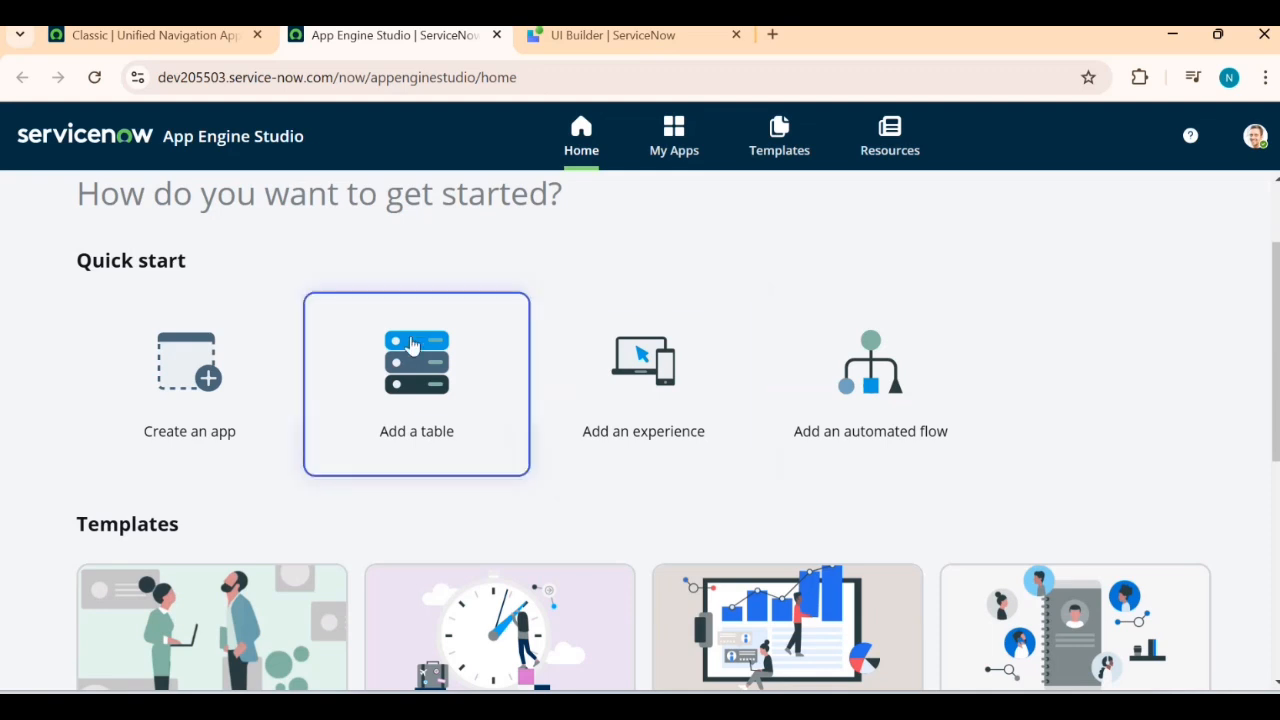
pyautogui.click(686, 152)
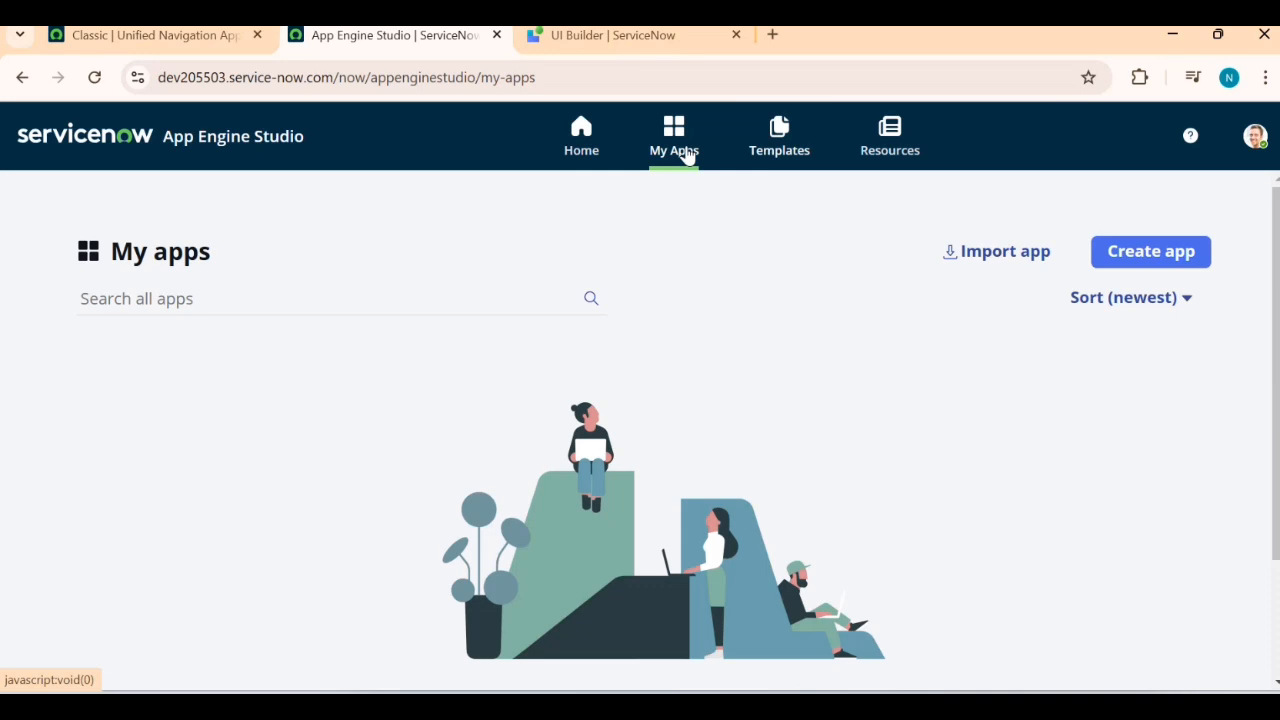
pyautogui.click(586, 151)
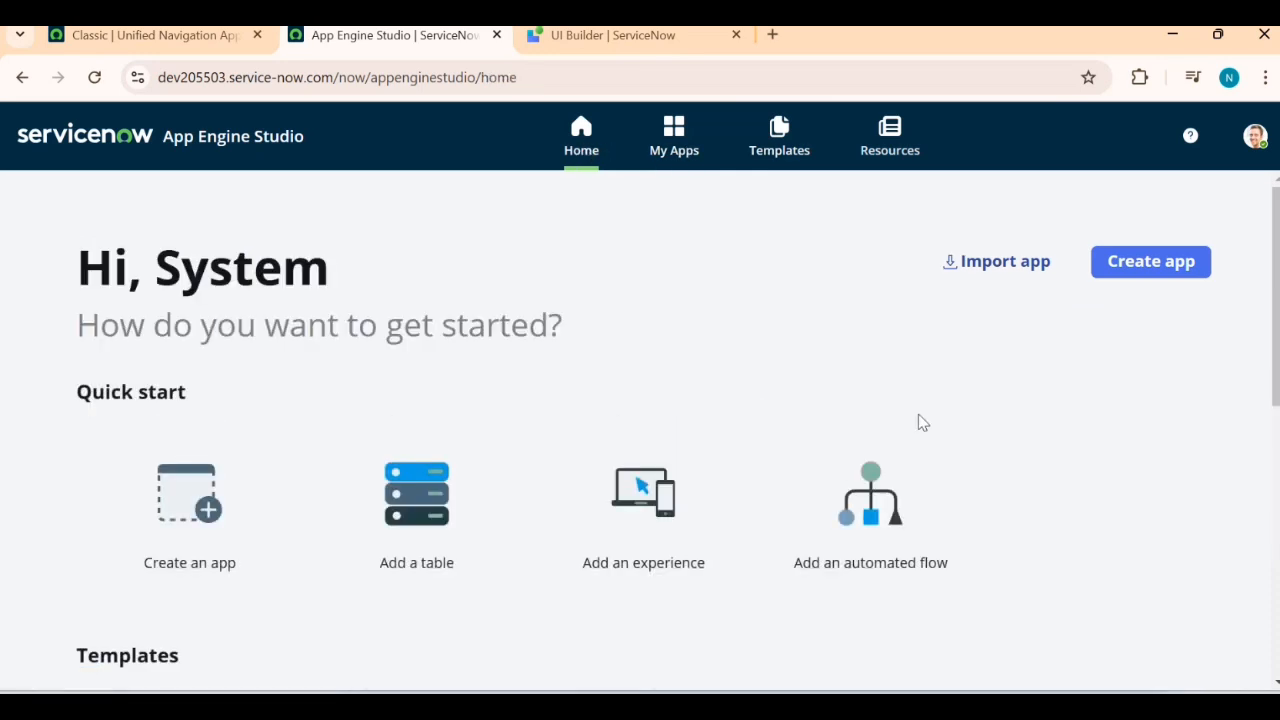
pyautogui.scroll(-4, 918, 420)
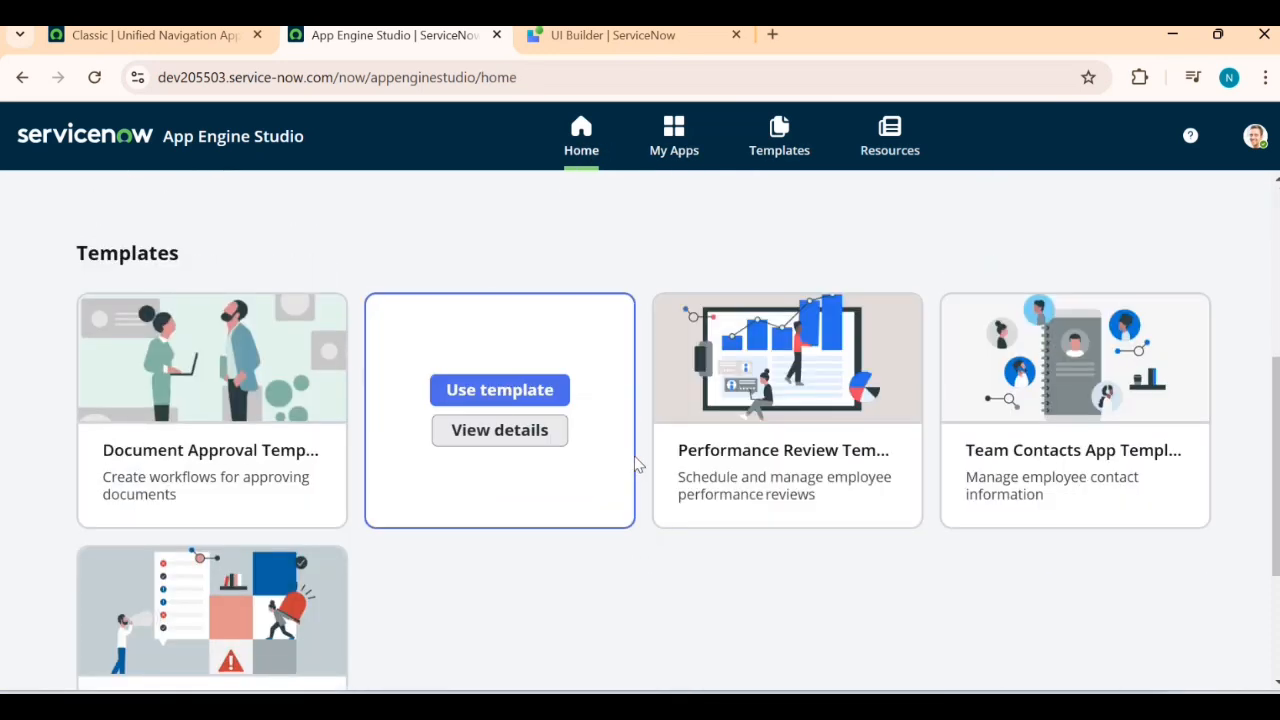
pyautogui.scroll(-2, 640, 455)
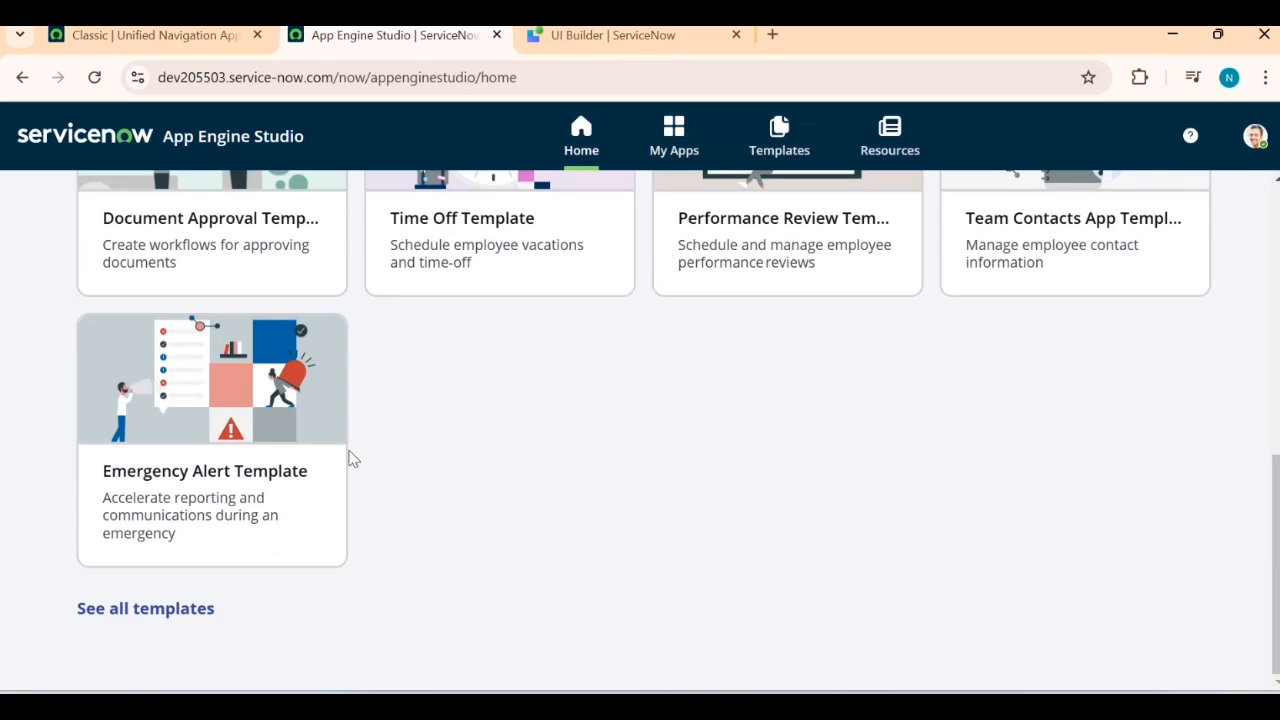
pyautogui.scroll(5, 351, 457)
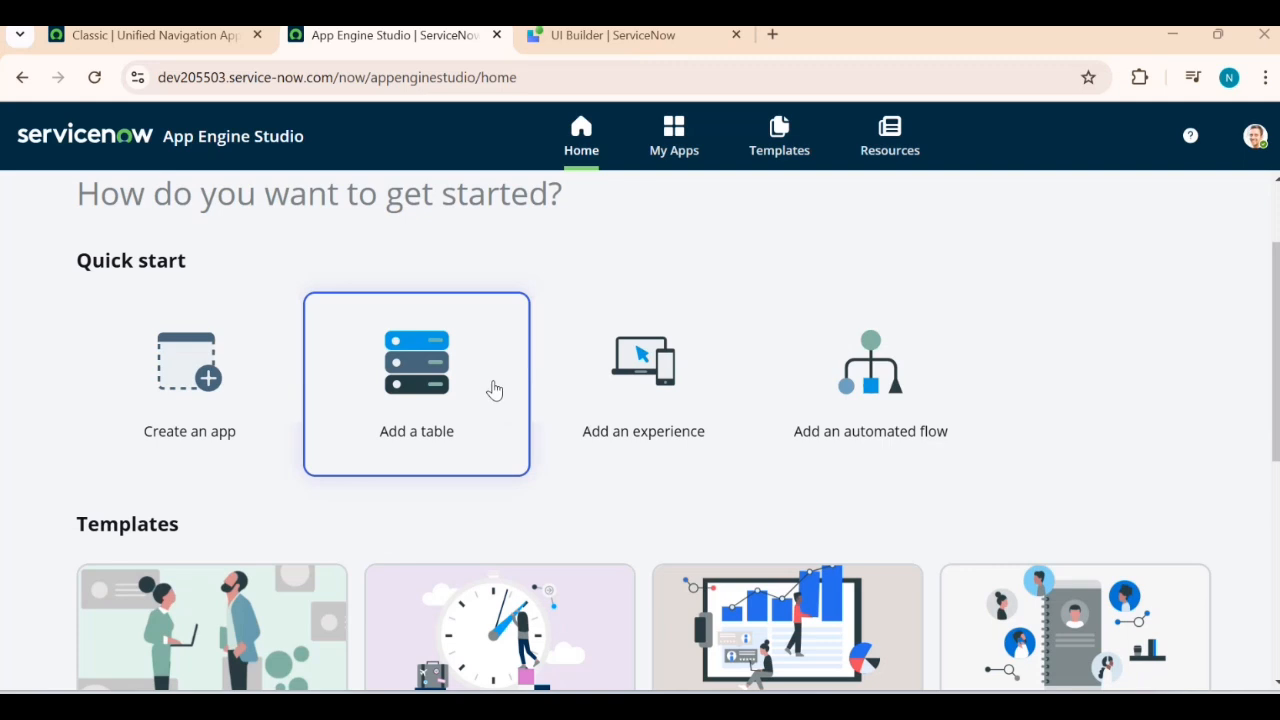
# Open the existing app listed under Your apps on the home page and dismiss the Add data tour
pyautogui.click(582, 145)
pyautogui.scroll(-3, 537, 360)
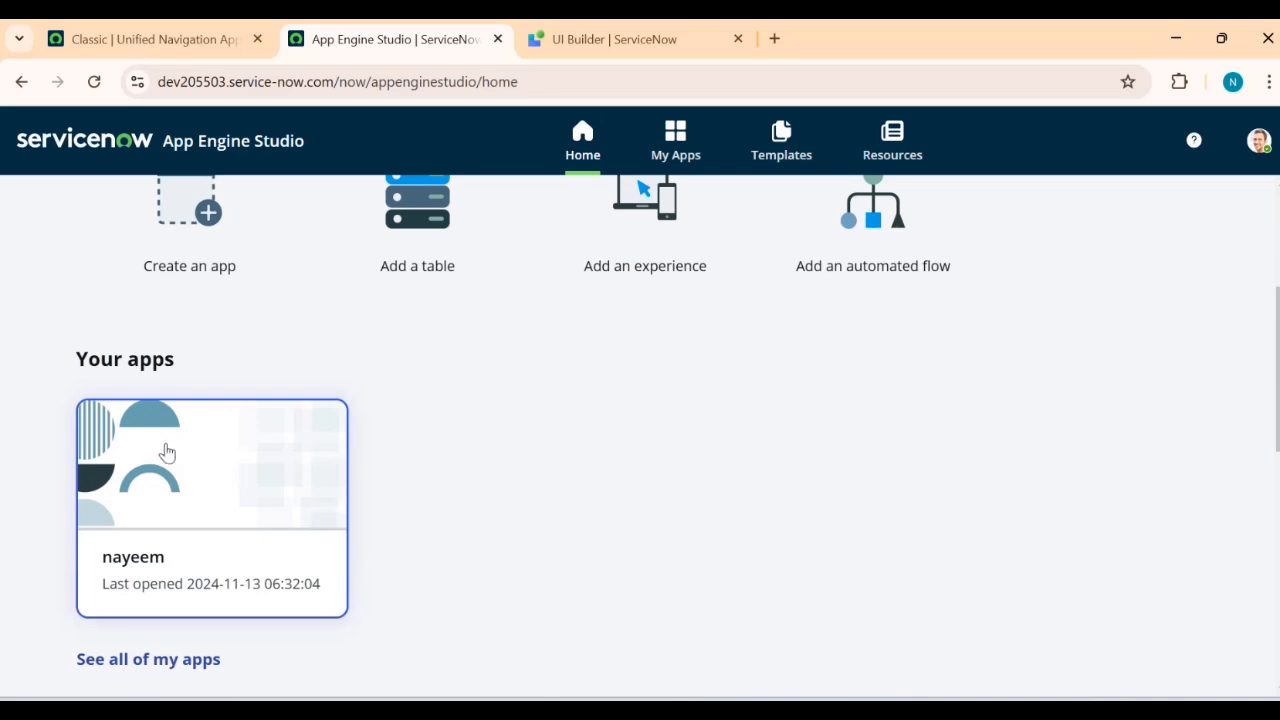
pyautogui.click(167, 460)
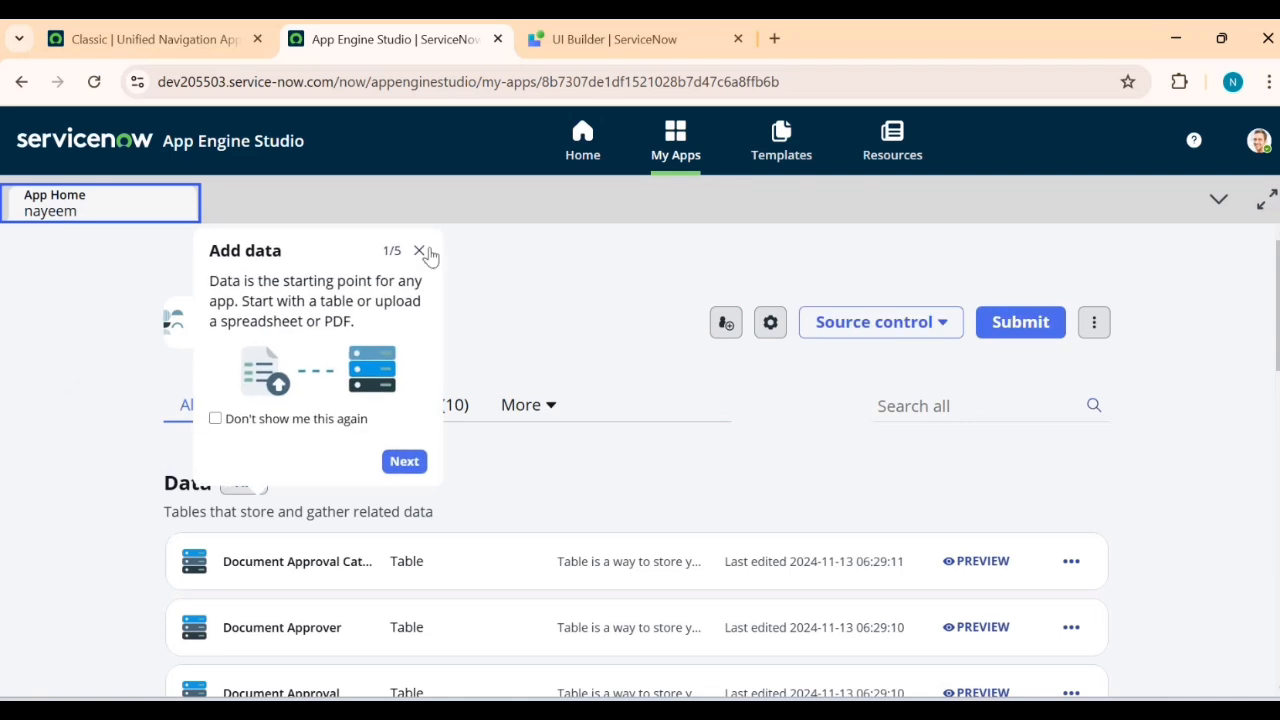
pyautogui.click(420, 251)
# Add a new experience to the app, choosing the Workspace type, and begin its setup
pyautogui.scroll(-1, 408, 363)
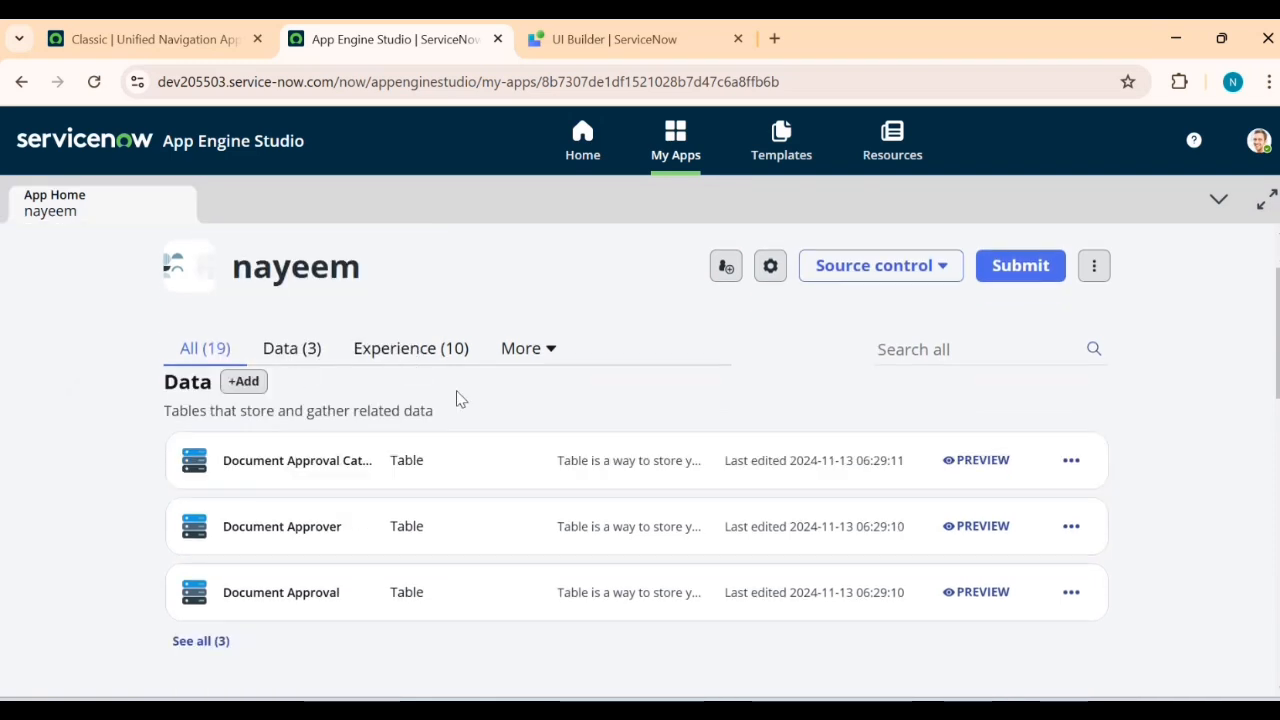
pyautogui.scroll(-3, 434, 471)
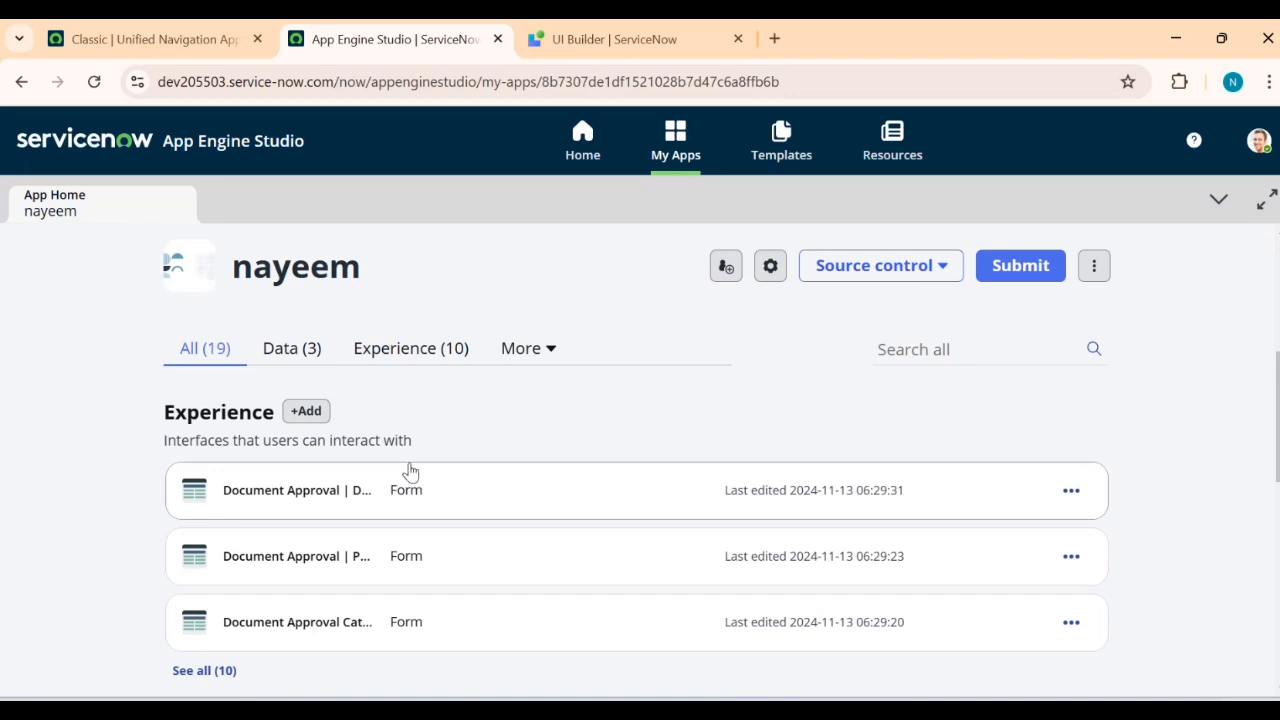
pyautogui.click(310, 422)
pyautogui.scroll(-2, 314, 429)
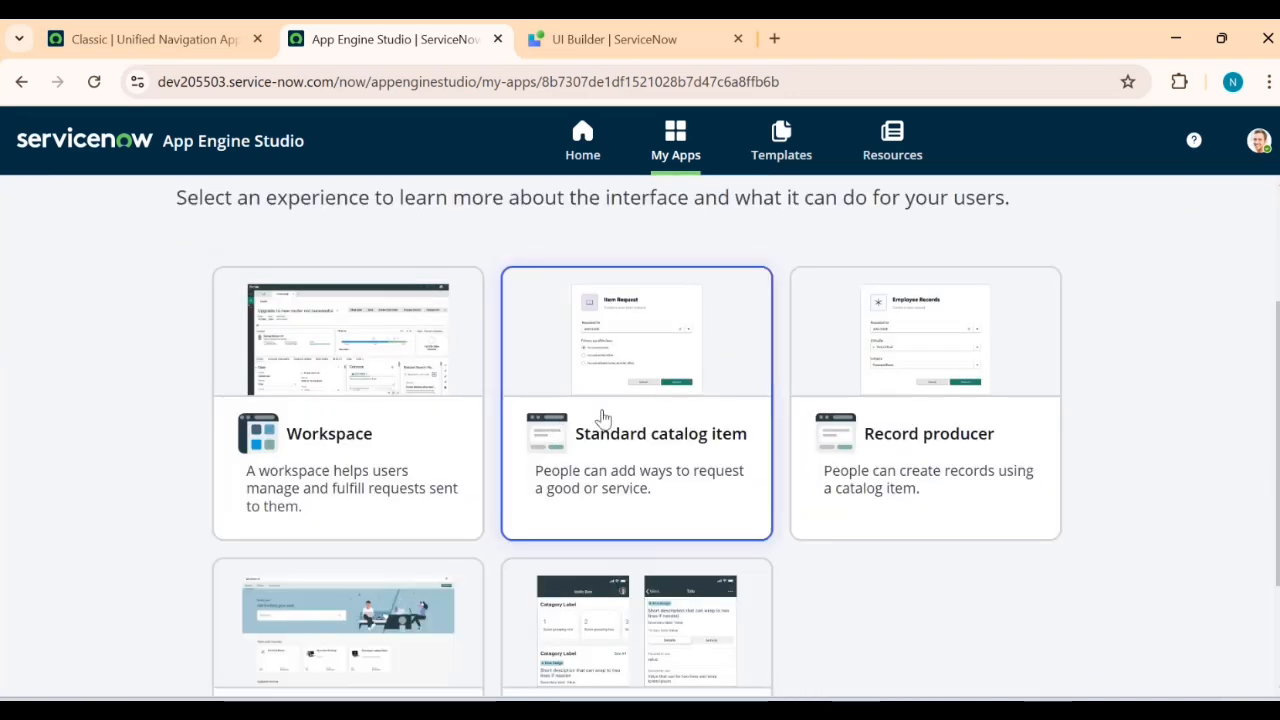
pyautogui.scroll(-2, 743, 466)
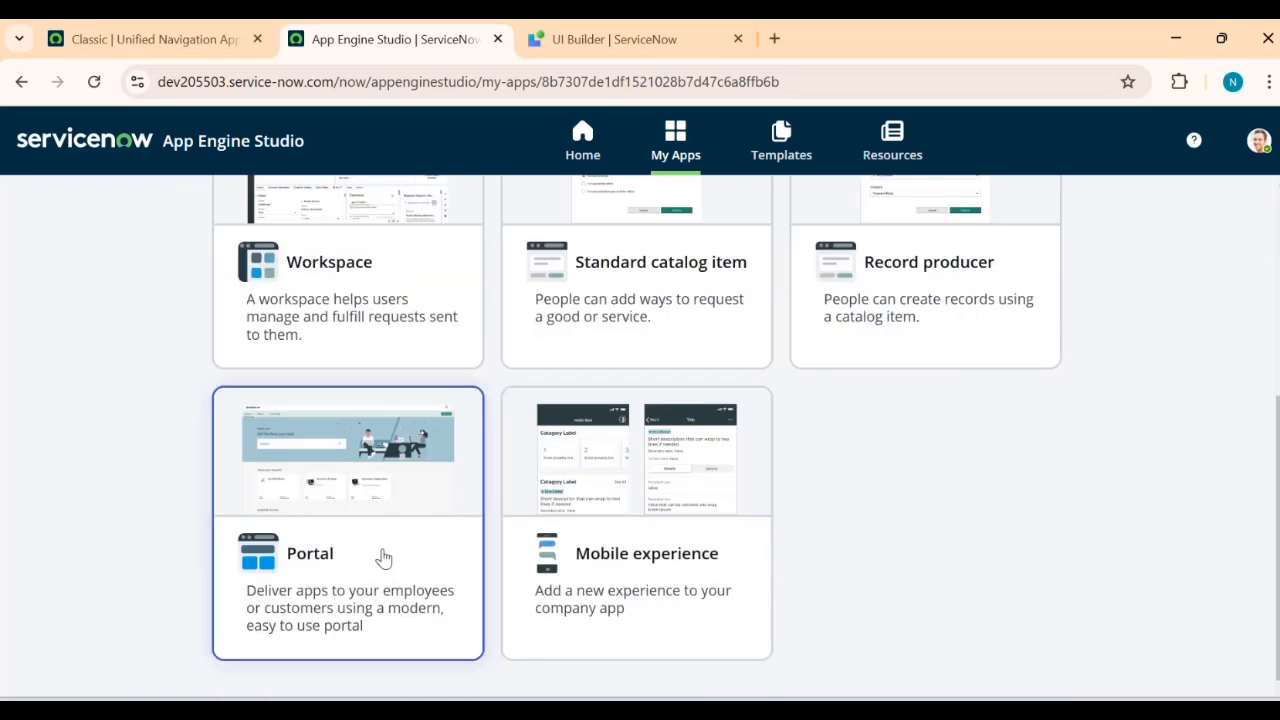
pyautogui.click(326, 256)
pyautogui.scroll(-3, 160, 423)
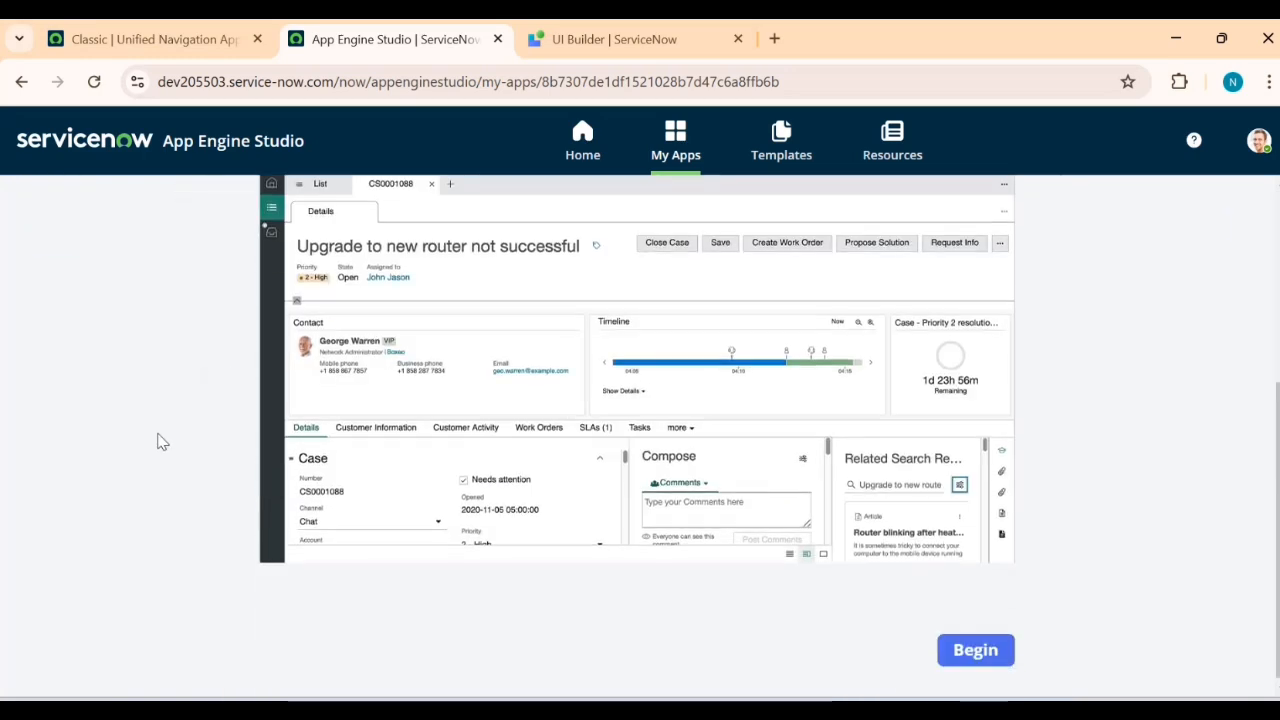
pyautogui.click(965, 646)
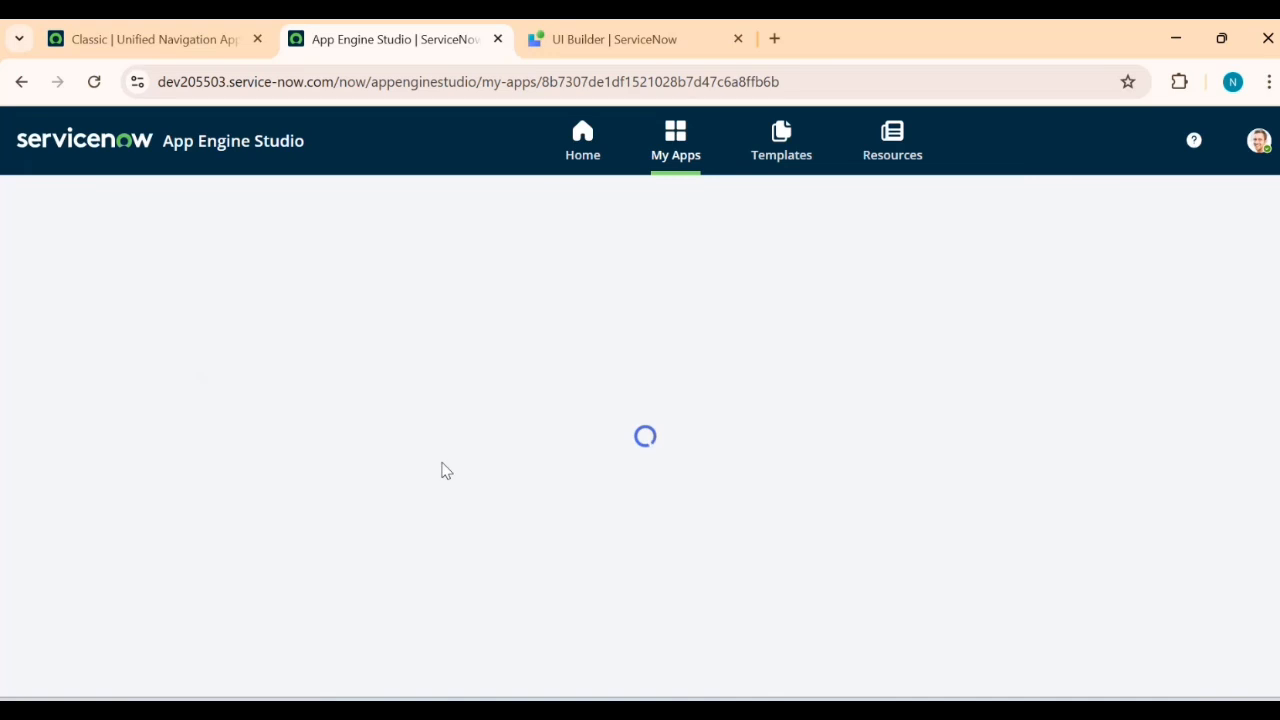
# Create the workspace with the prefilled name, URL and roles, keeping Document Approval as primary table and the suggested secondary tables
pyautogui.scroll(-2, 414, 450)
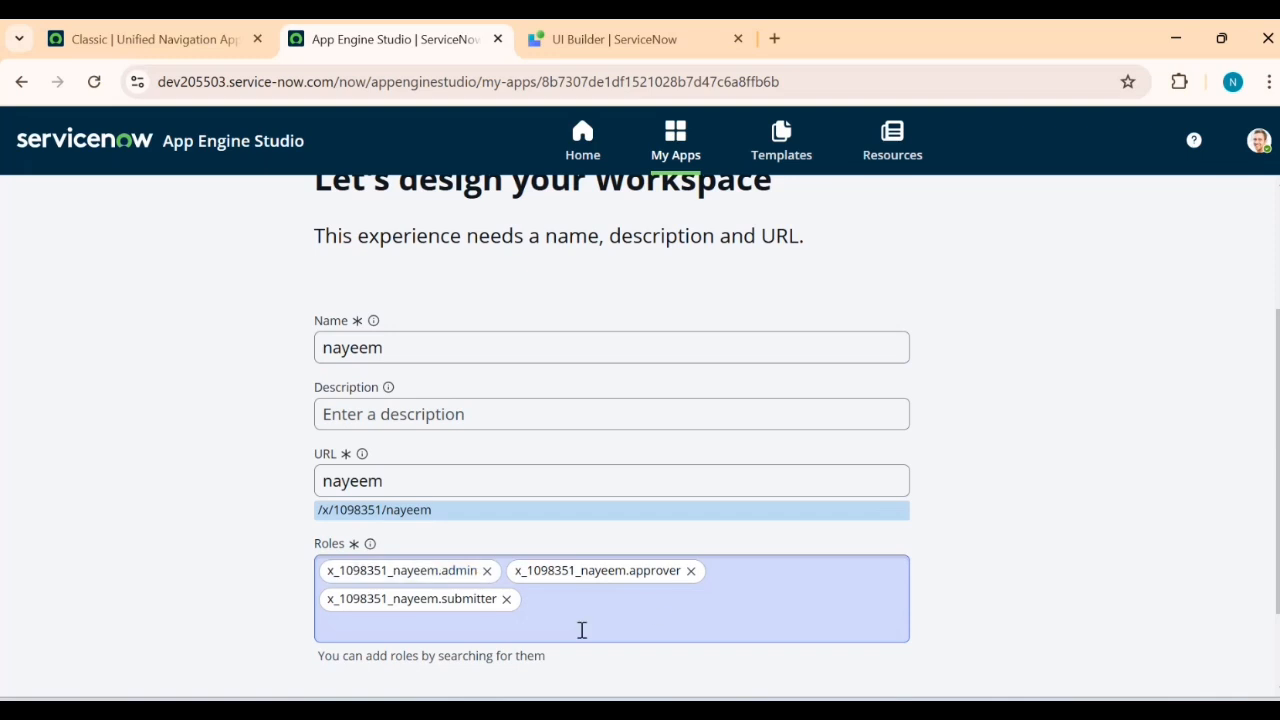
pyautogui.scroll(-1, 657, 613)
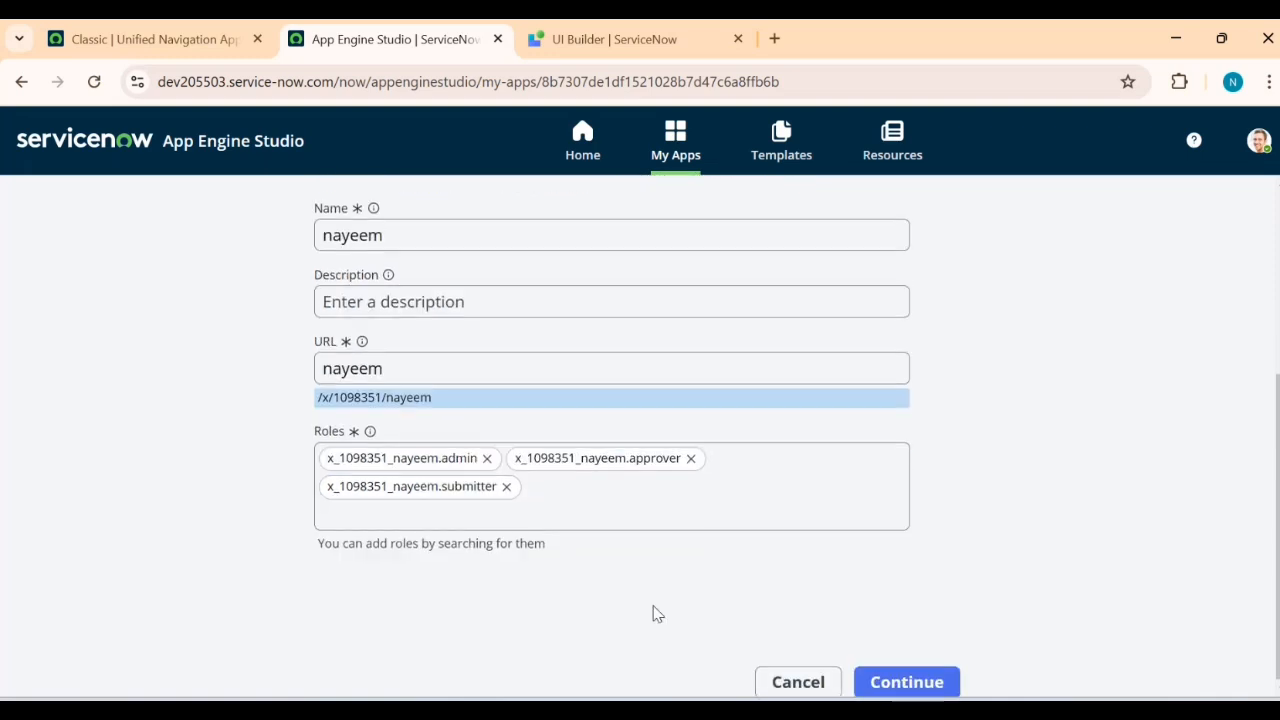
pyautogui.click(895, 683)
pyautogui.scroll(-1, 597, 380)
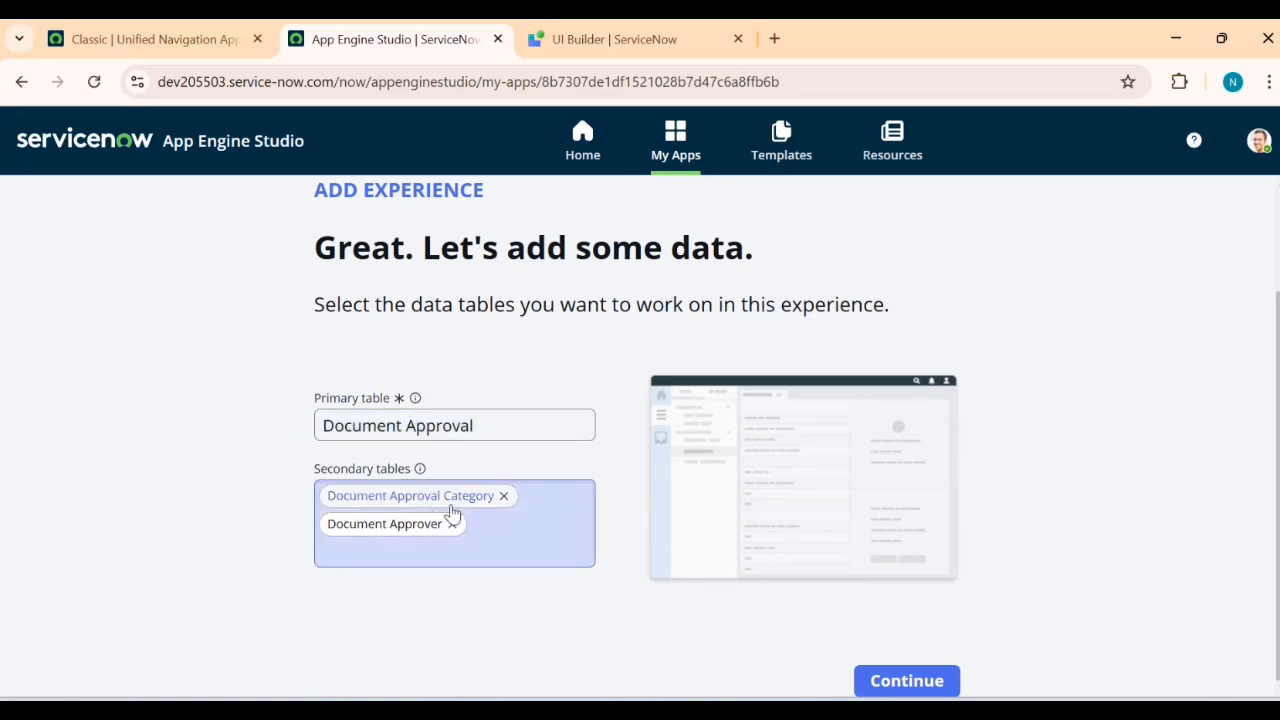
pyautogui.click(874, 680)
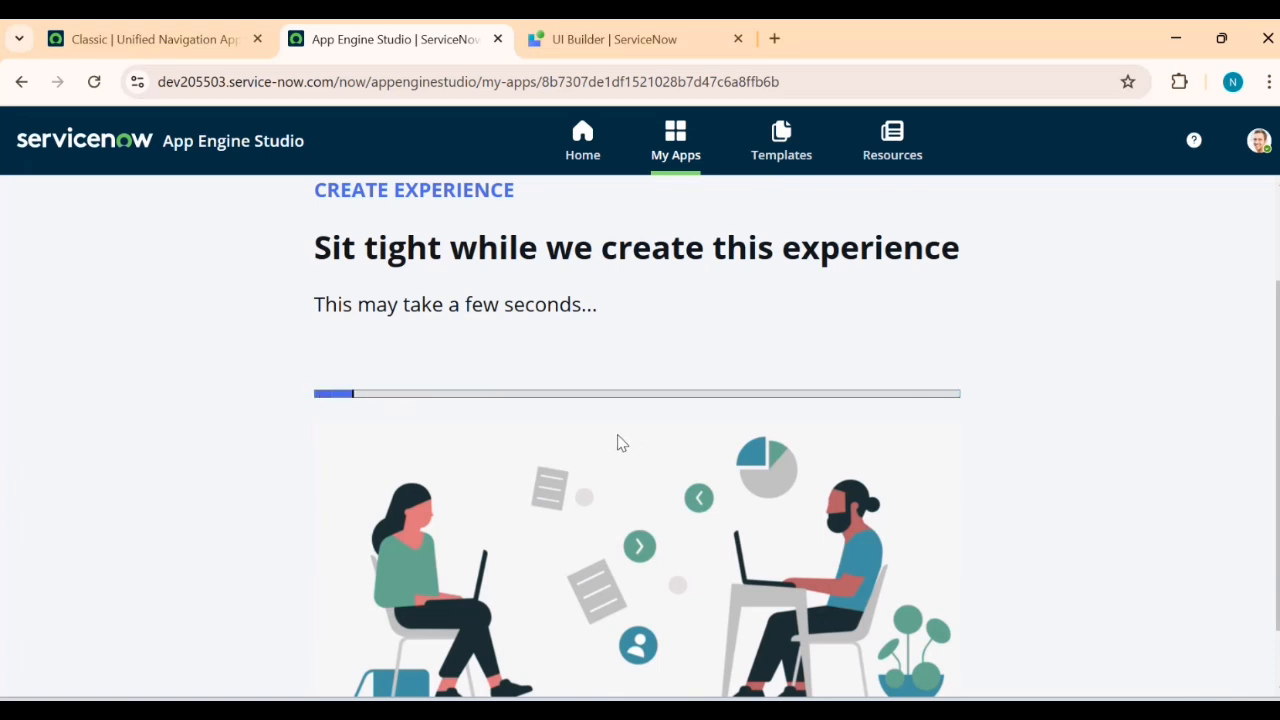
pyautogui.scroll(-1, 617, 443)
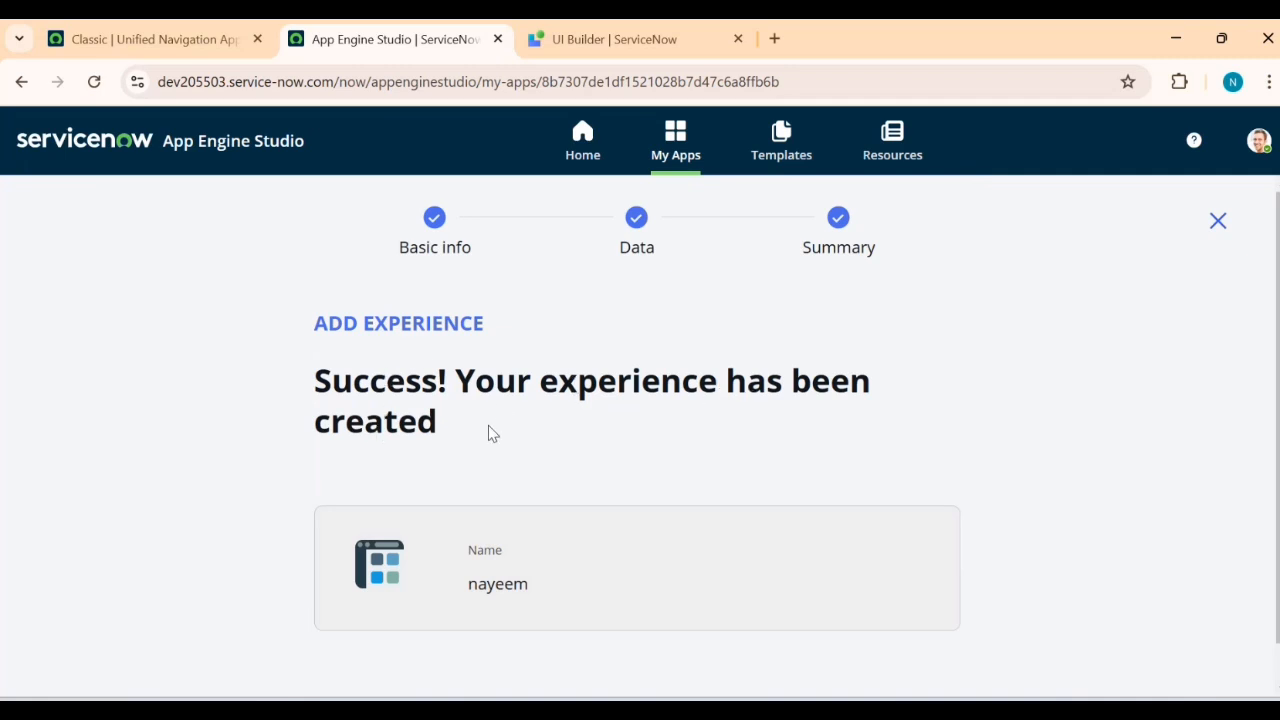
pyautogui.scroll(-1, 495, 475)
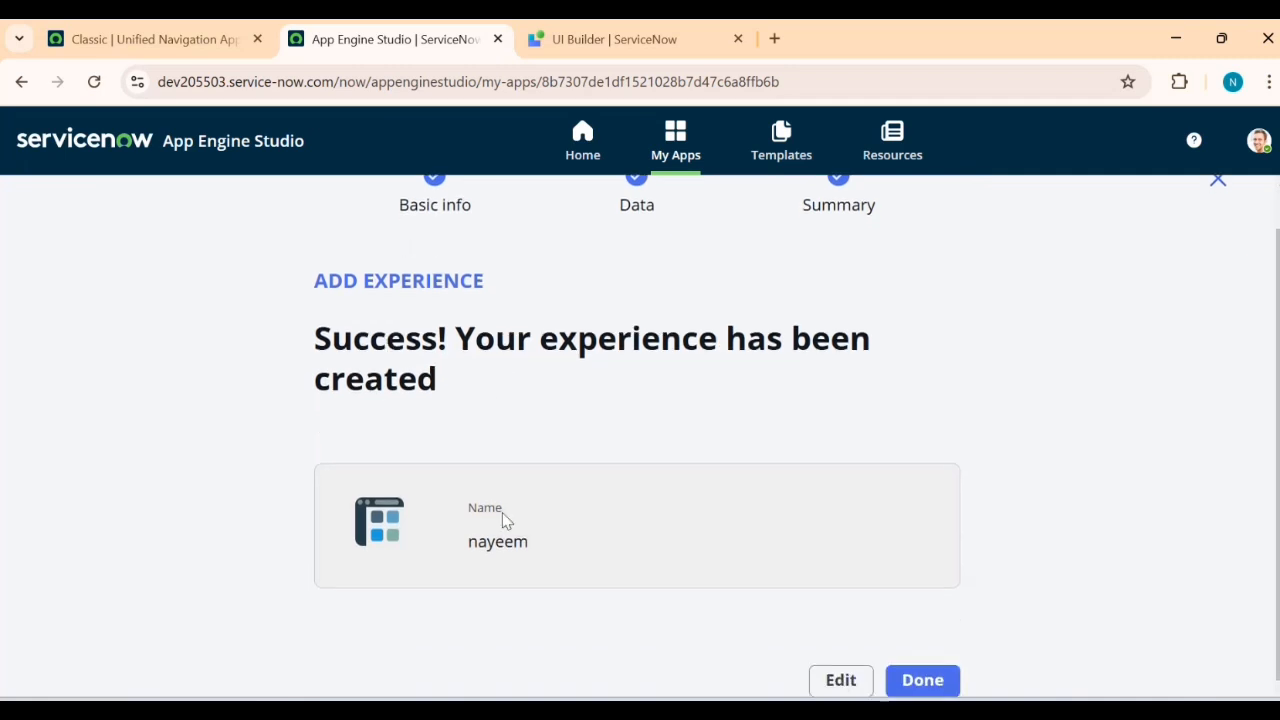
pyautogui.click(930, 688)
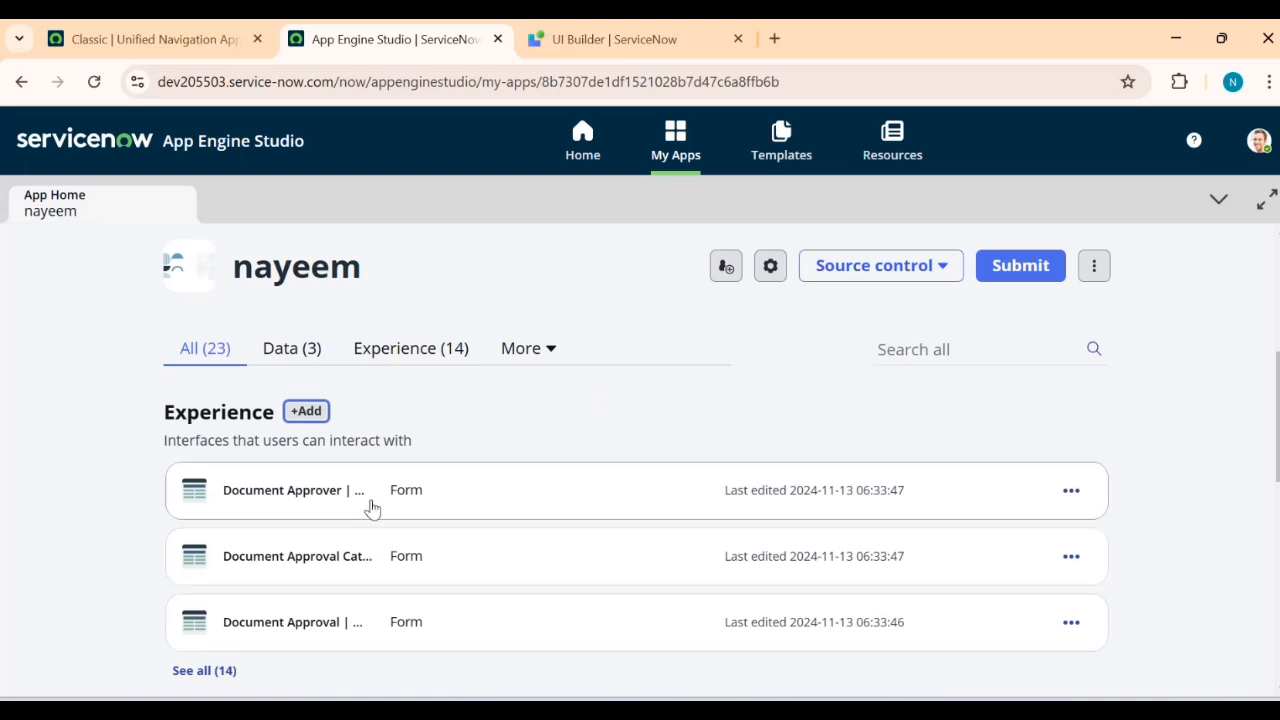
# Show all of the app's experiences, preview the new workspace and look over its home page
pyautogui.scroll(-1, 346, 480)
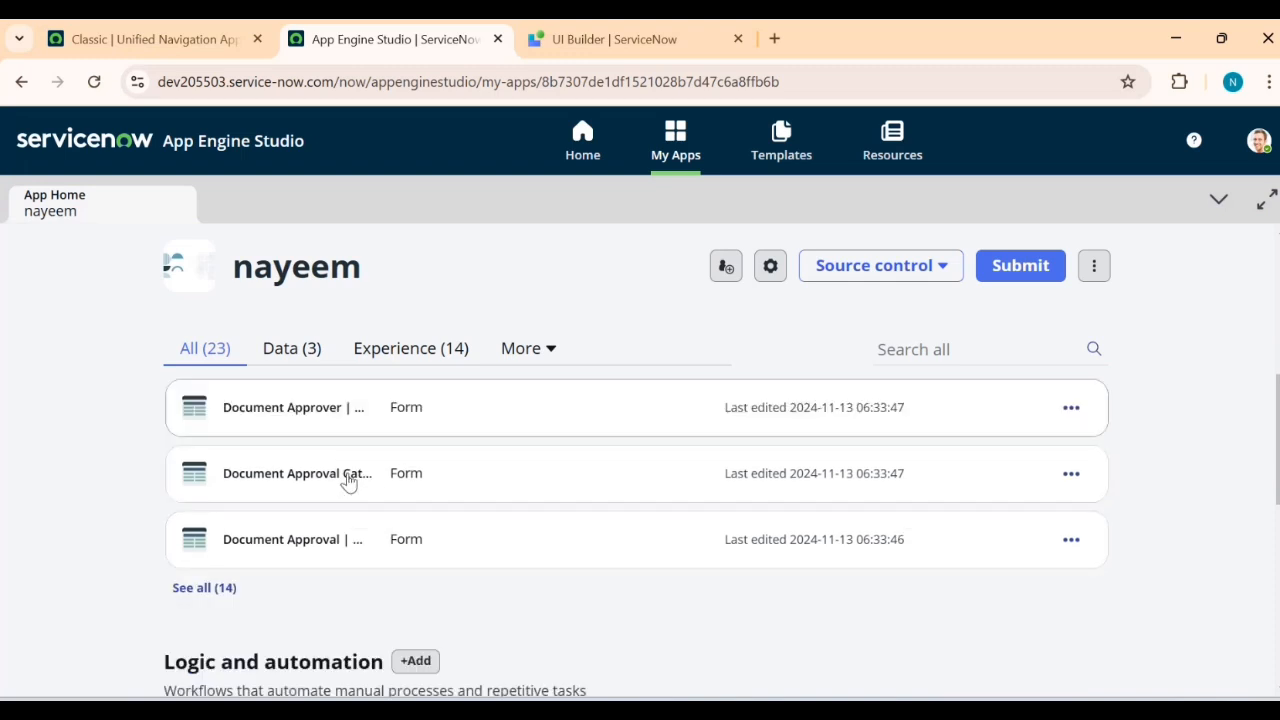
pyautogui.click(229, 579)
pyautogui.scroll(-5, 397, 523)
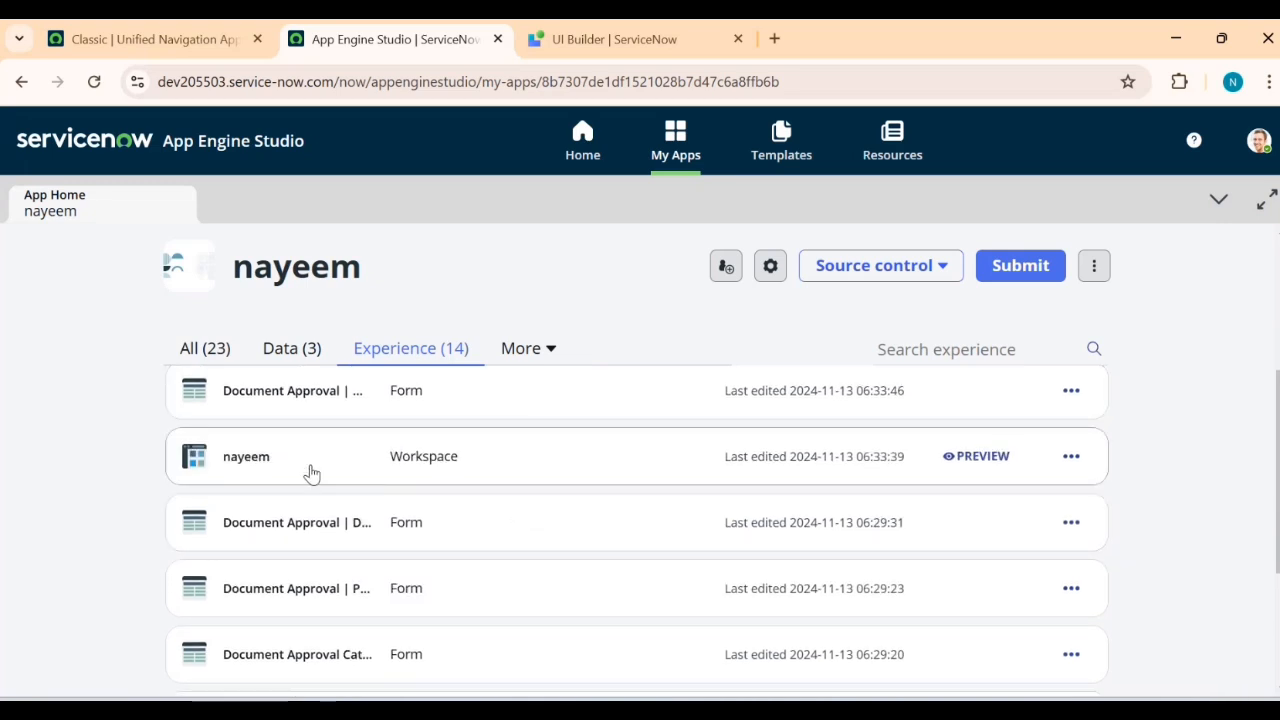
pyautogui.click(963, 462)
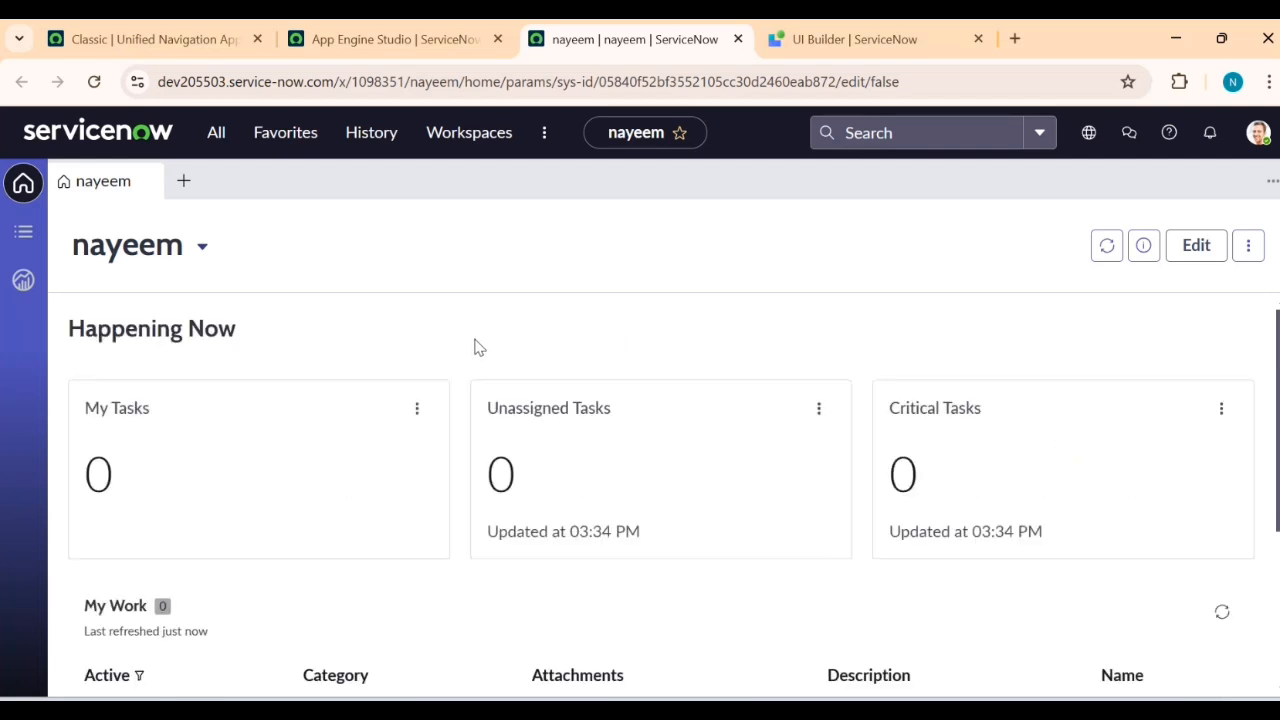
pyautogui.scroll(-3, 605, 390)
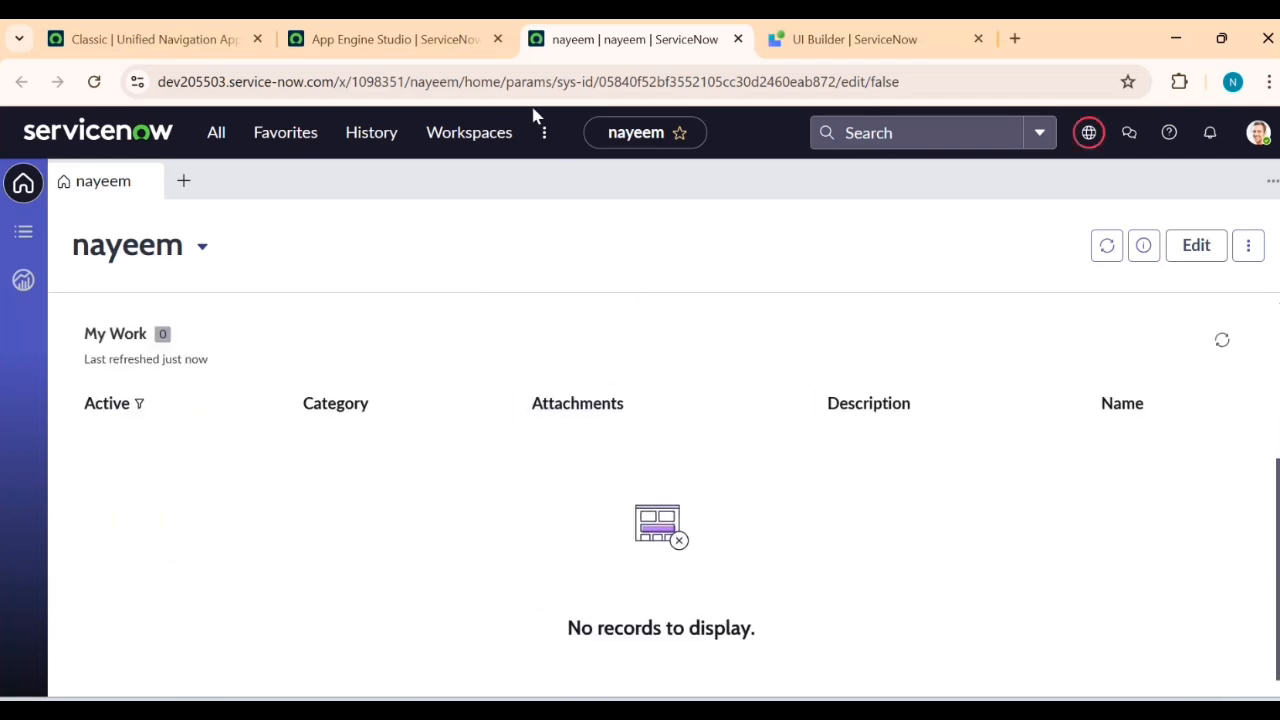
# Return to App Engine Studio and open the new workspace experience for editing
pyautogui.click(424, 48)
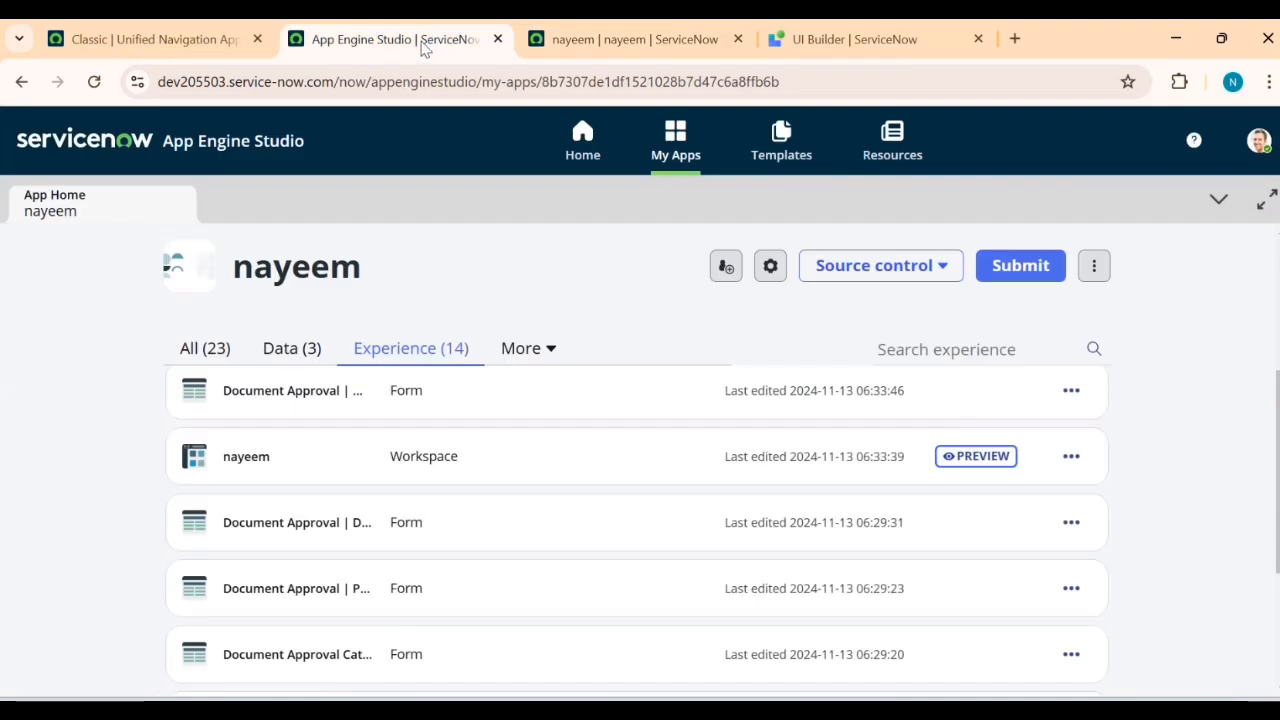
pyautogui.click(1071, 458)
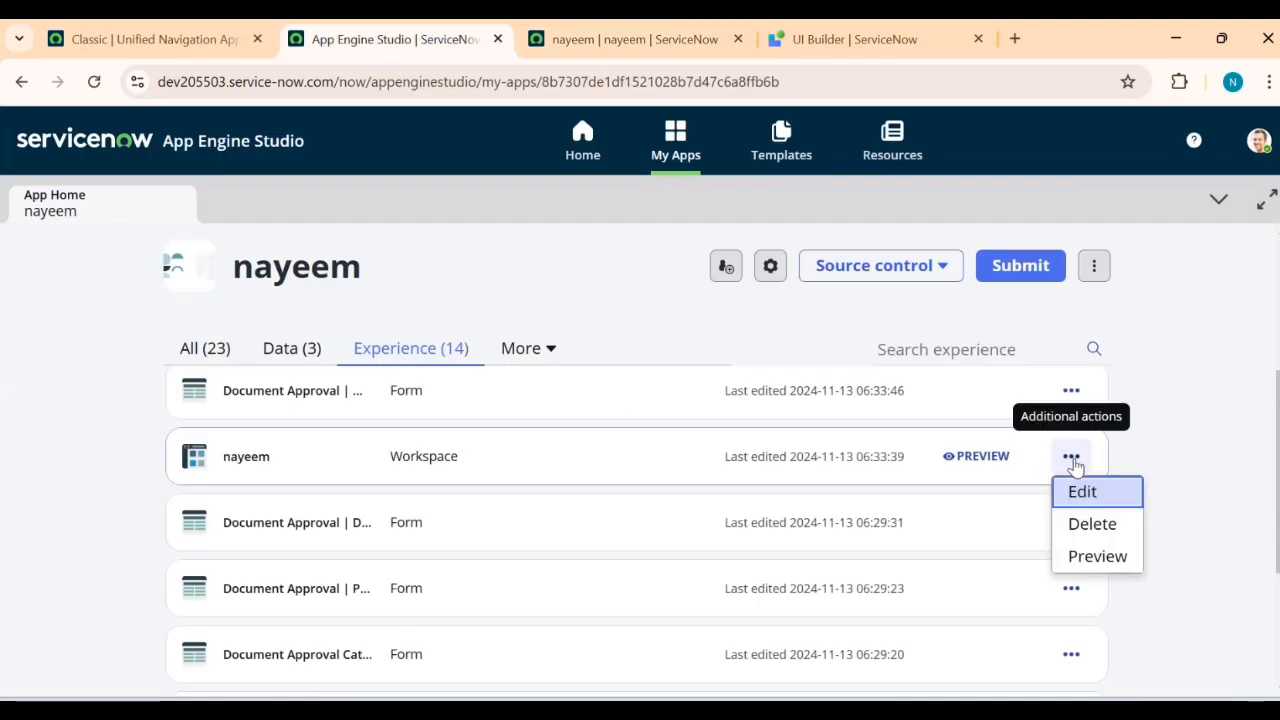
pyautogui.click(1086, 494)
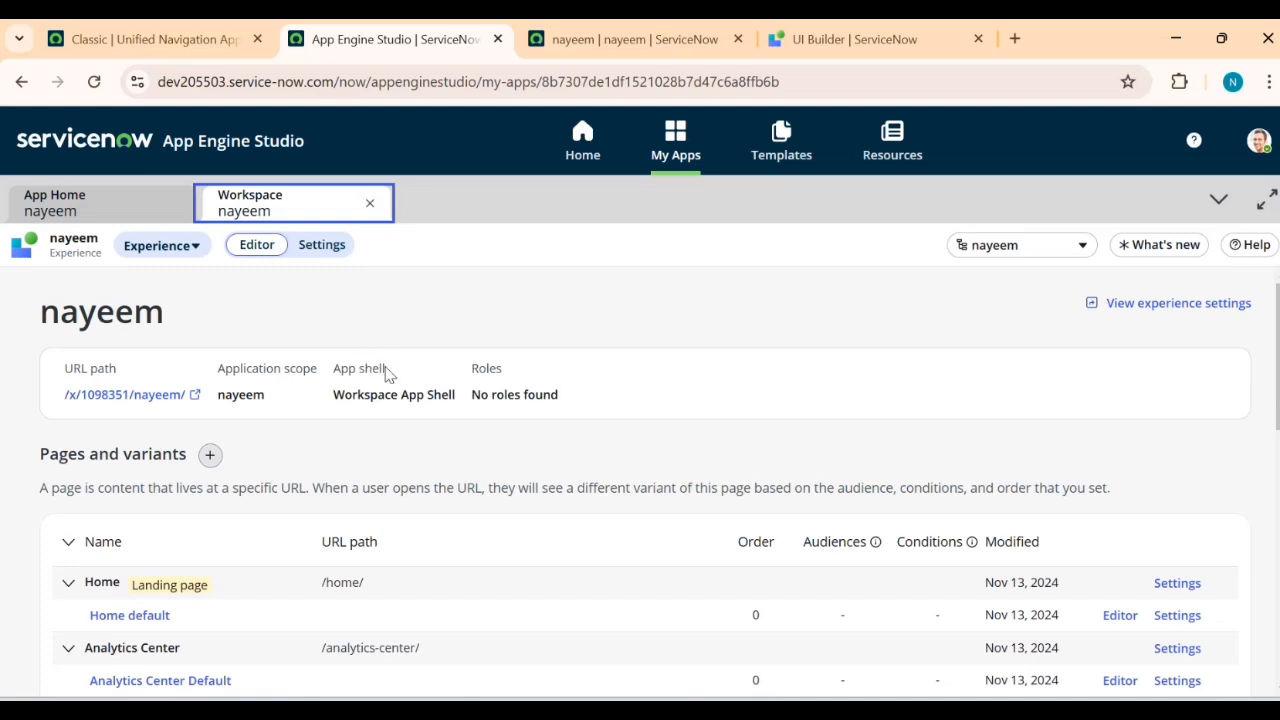
# Look through the workspace's list of pages and variants, including the record pages for the document approval tables
pyautogui.scroll(-1, 400, 370)
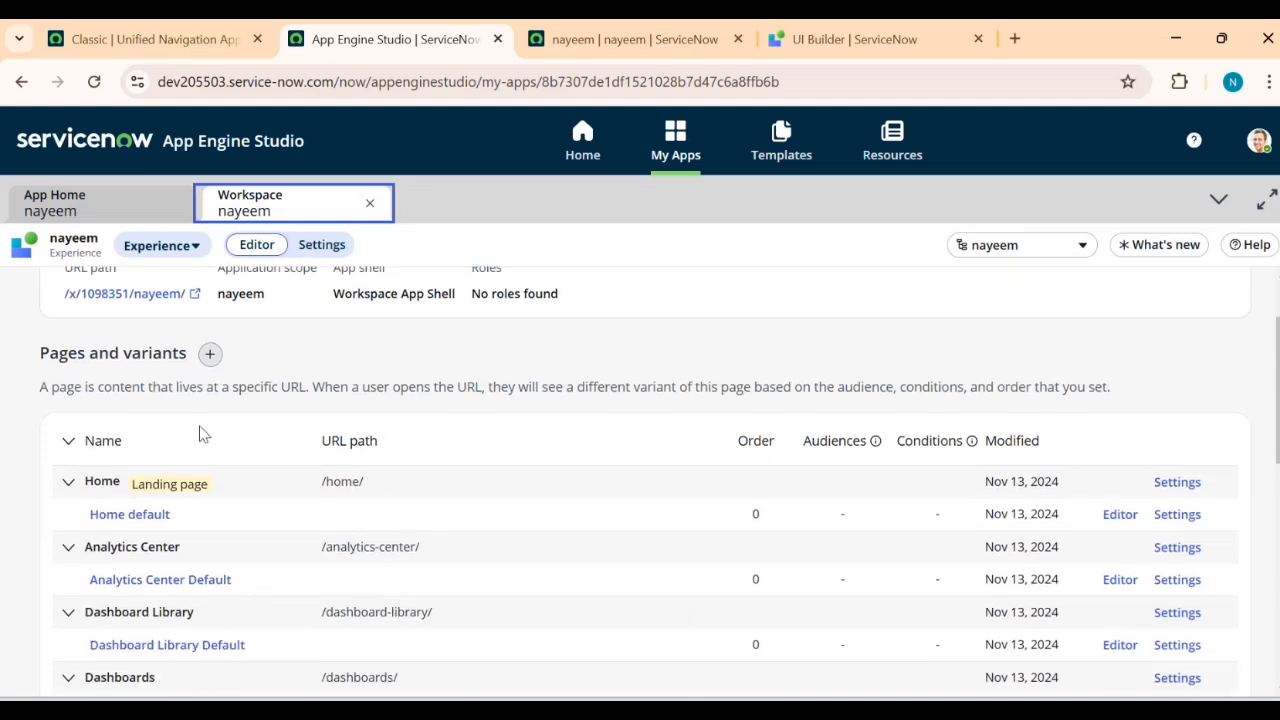
pyautogui.scroll(-1, 148, 533)
pyautogui.scroll(-1, 150, 536)
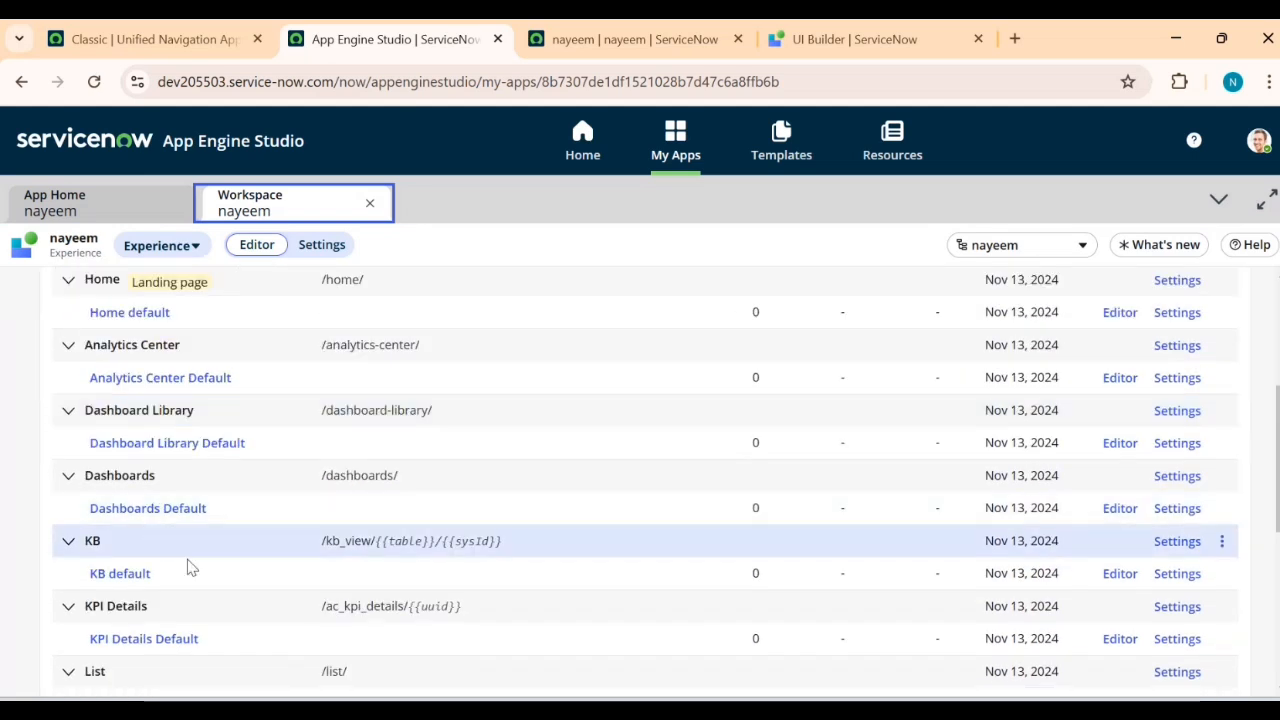
pyautogui.scroll(1, 166, 474)
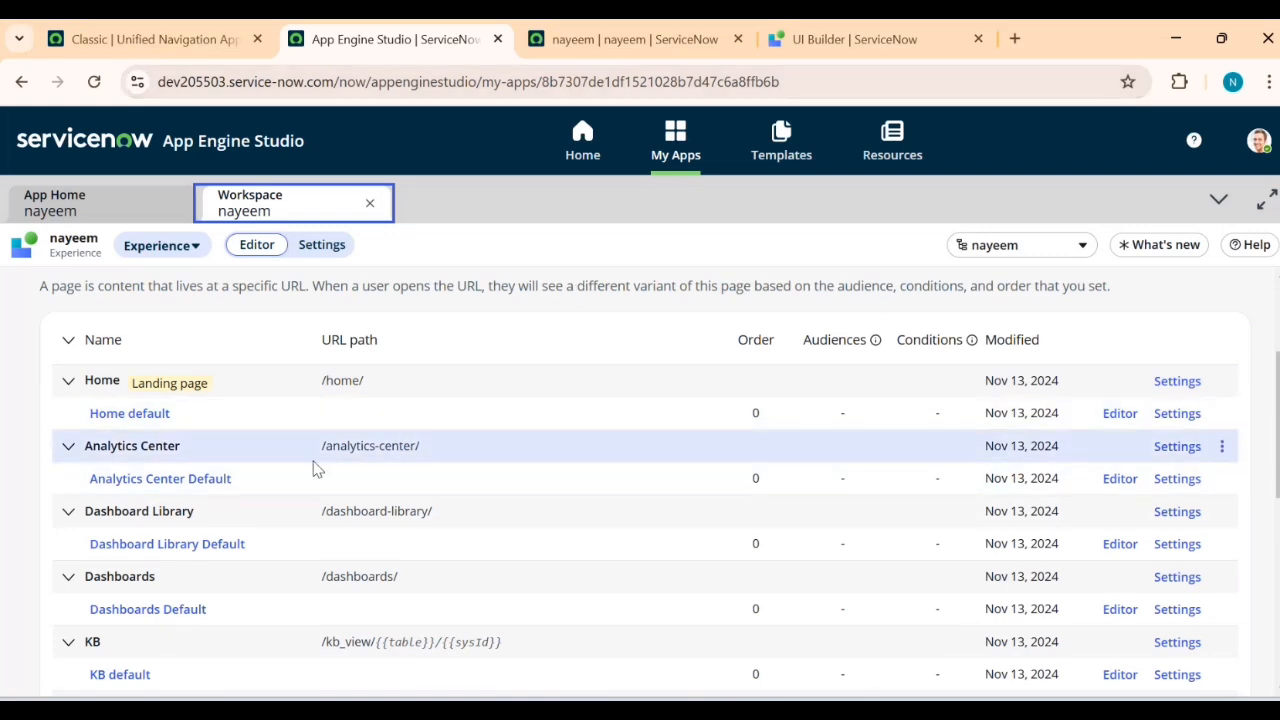
pyautogui.scroll(-4, 325, 476)
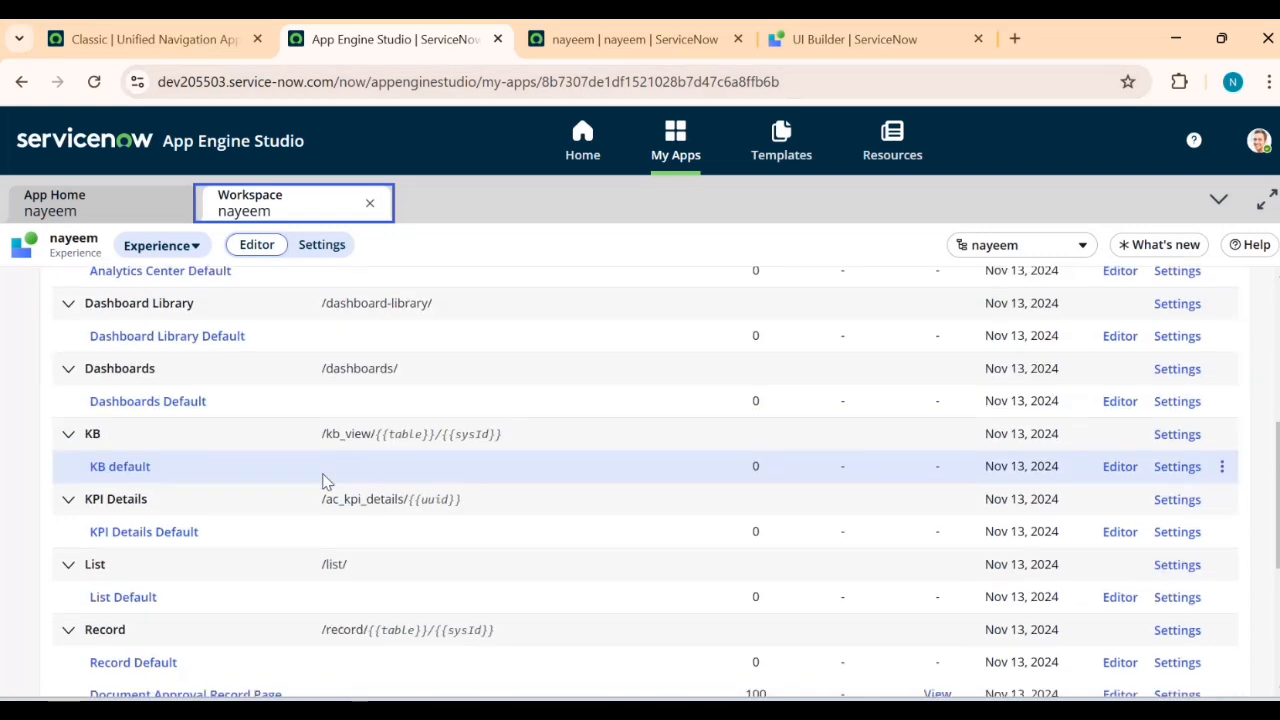
pyautogui.scroll(-2, 325, 476)
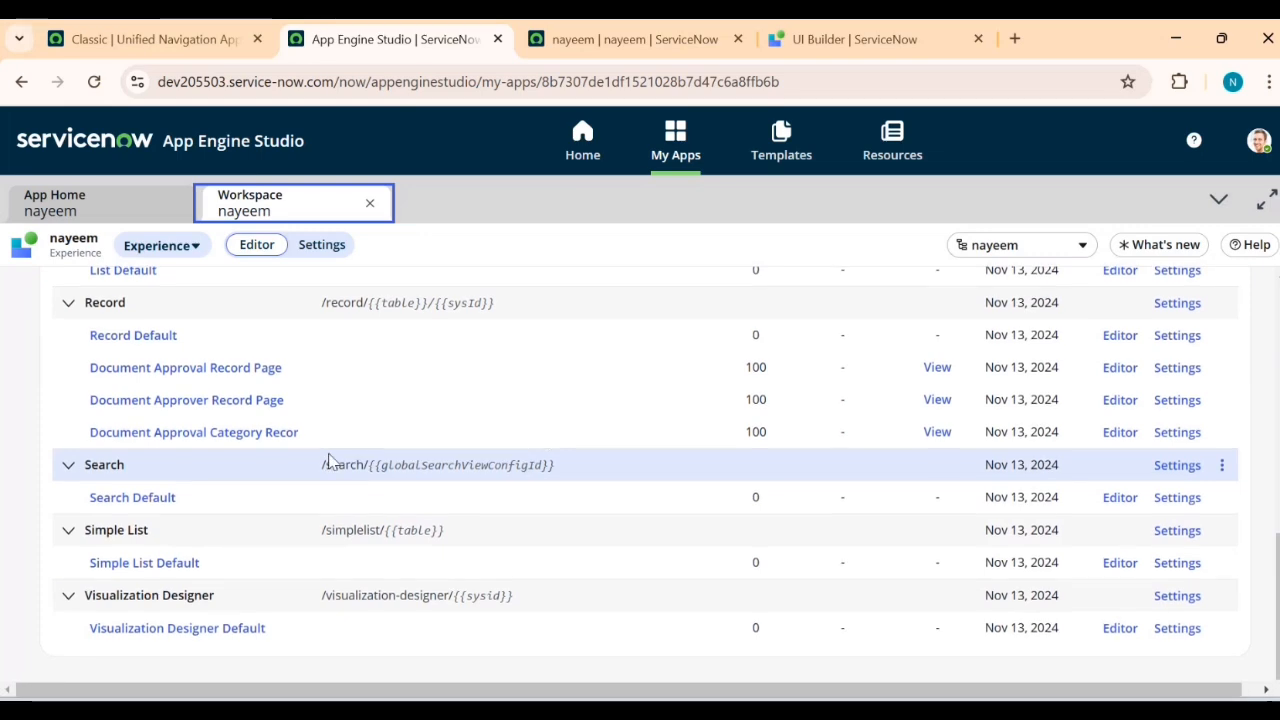
pyautogui.scroll(6, 377, 476)
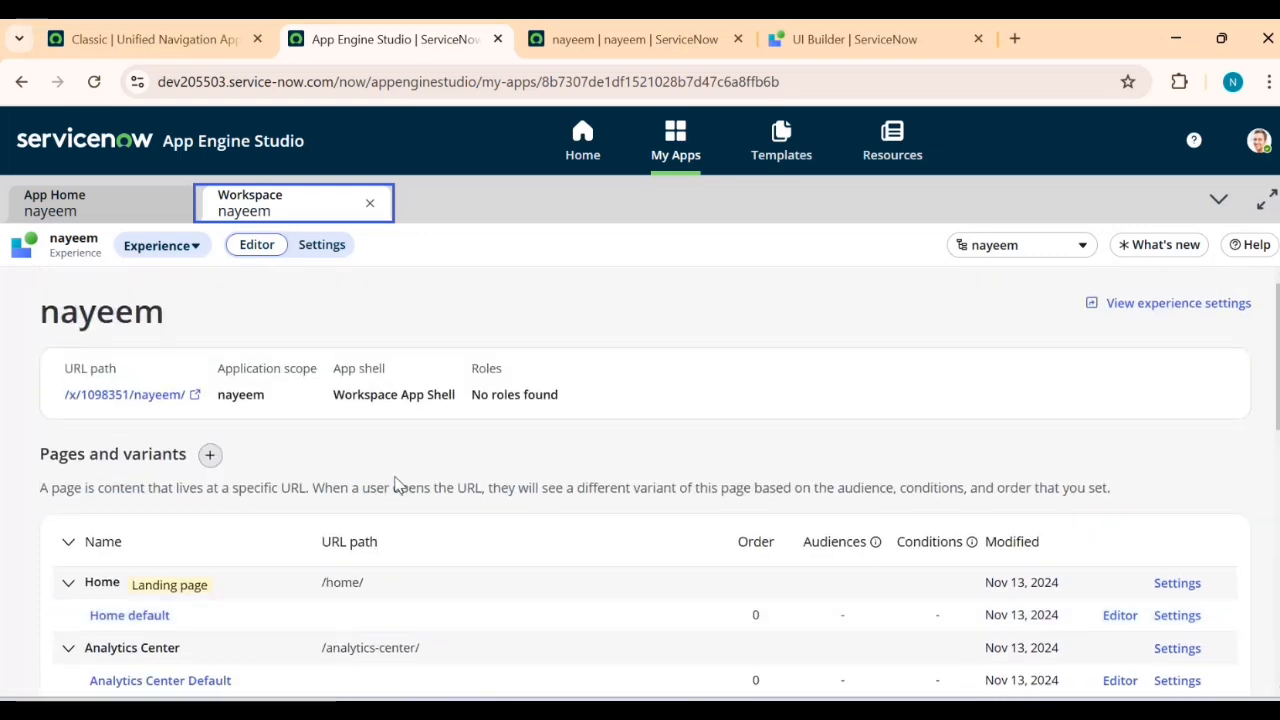